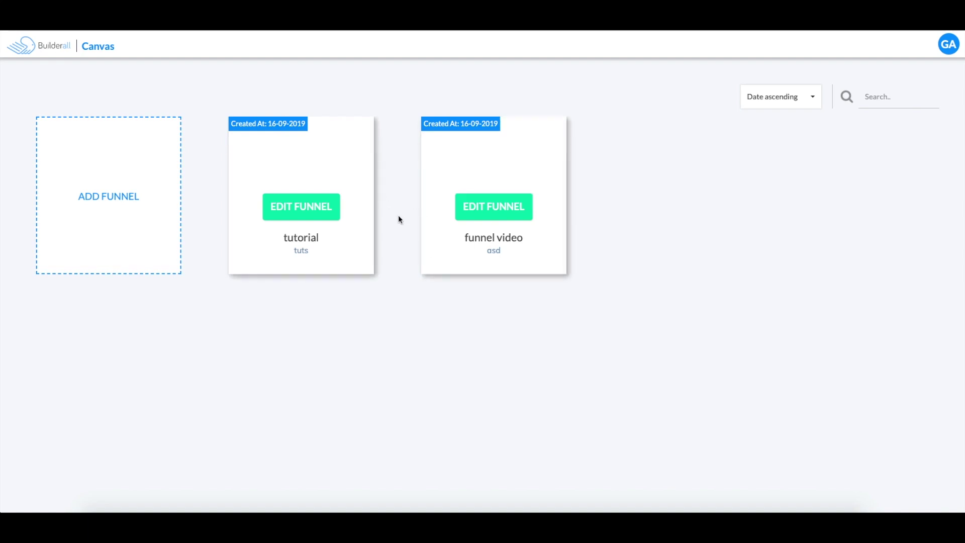
# Start a new funnel, titling it "funnel" plus the creator's first name and entering the description asfdghjio.
pyautogui.click(107, 196)
pyautogui.click(405, 259)
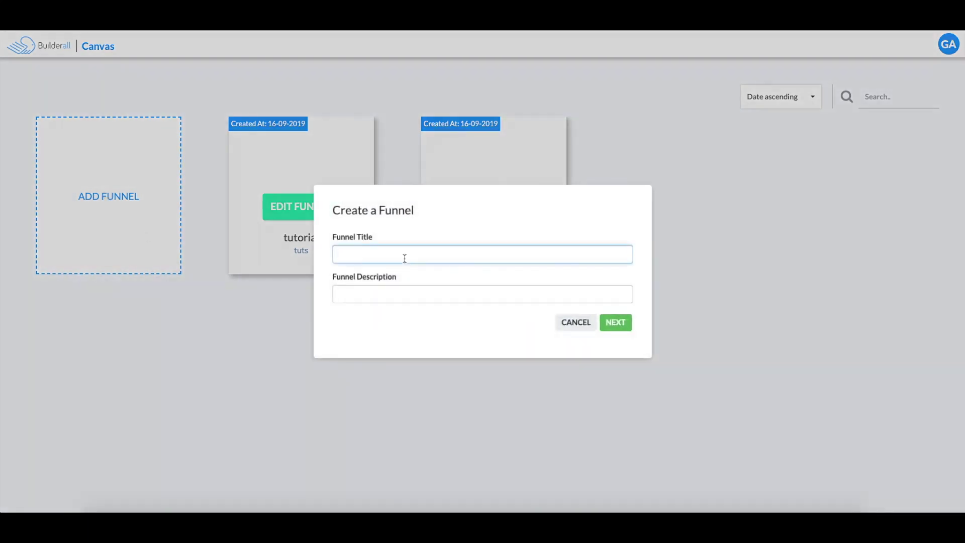
pyautogui.write('funnel gabriel')
pyautogui.click(375, 298)
pyautogui.write('asfdghjio')
pyautogui.click(628, 326)
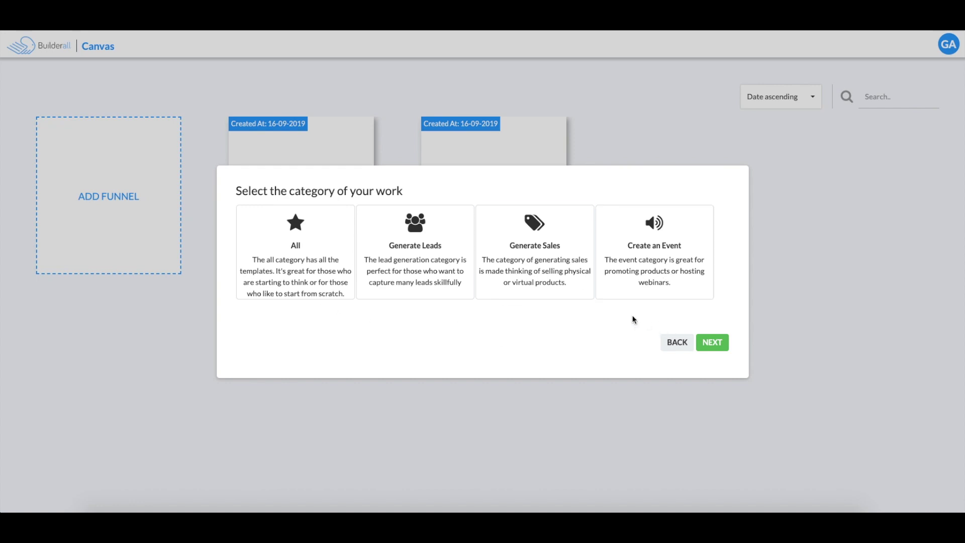
# Browse the funnel templates offered in the Create an Event, Generate Sales and All categories.
pyautogui.click(653, 253)
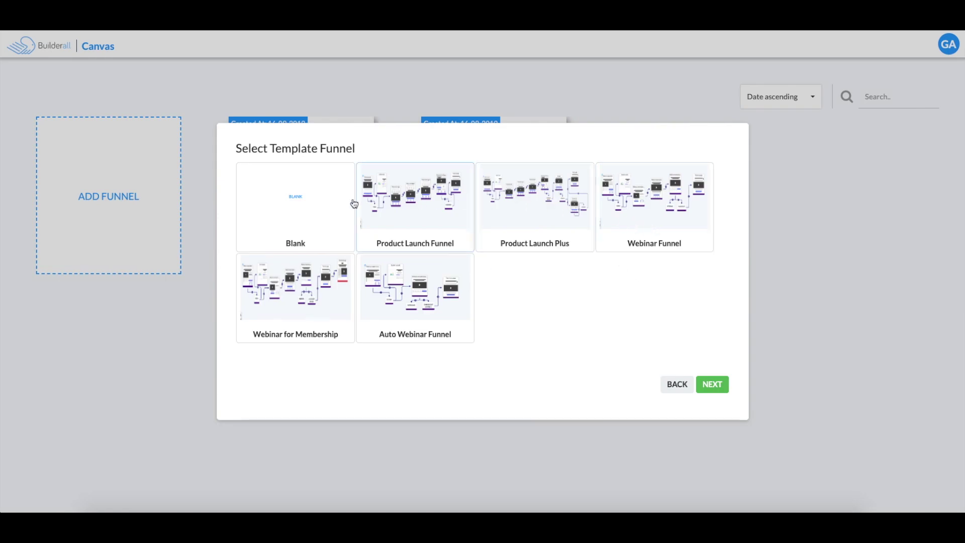
pyautogui.click(678, 385)
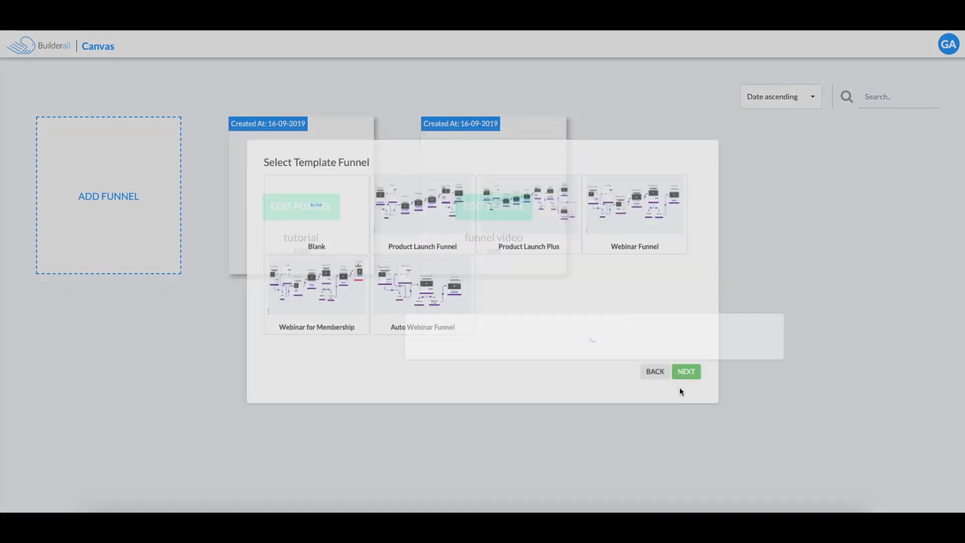
pyautogui.click(545, 278)
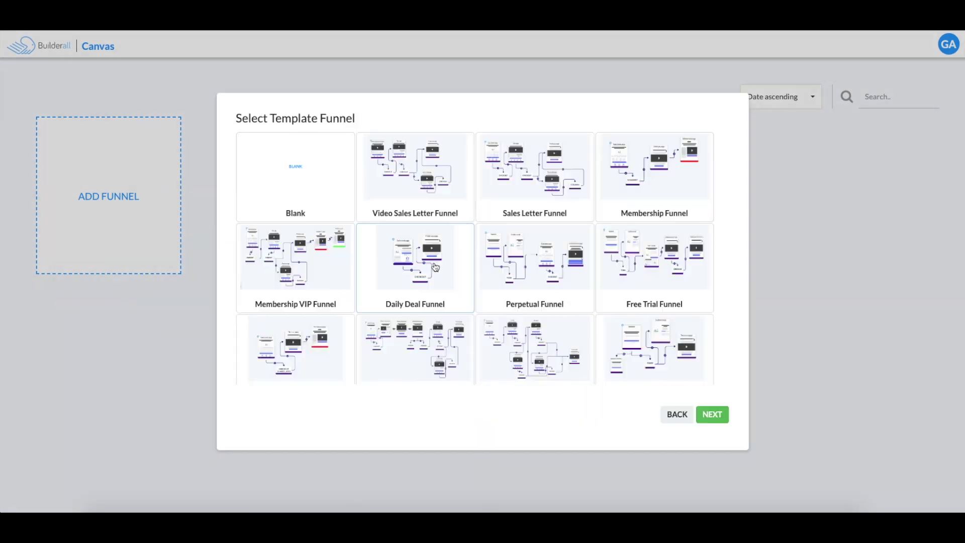
pyautogui.scroll(-1, 557, 255)
pyautogui.scroll(-3, 556, 254)
pyautogui.scroll(4, 577, 291)
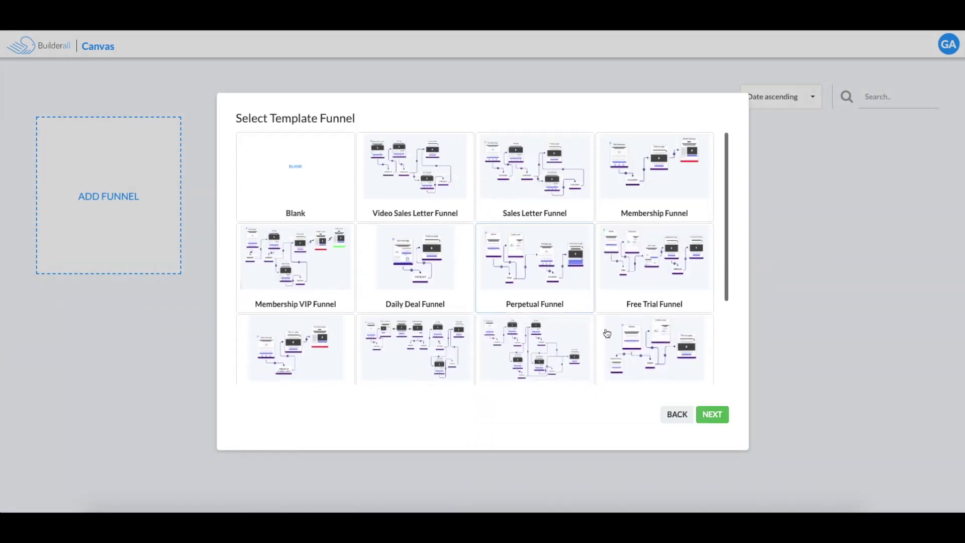
pyautogui.click(677, 413)
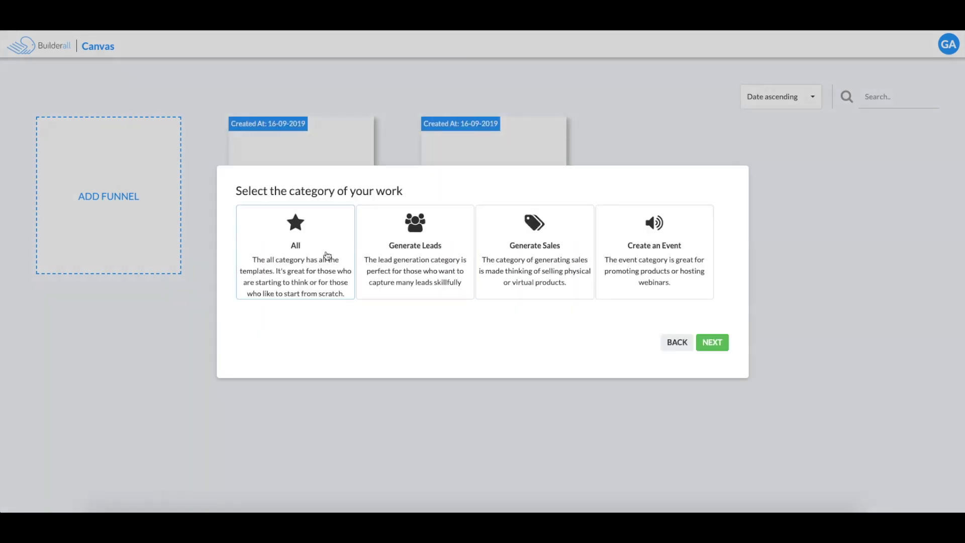
pyautogui.click(328, 254)
pyautogui.scroll(-10, 376, 275)
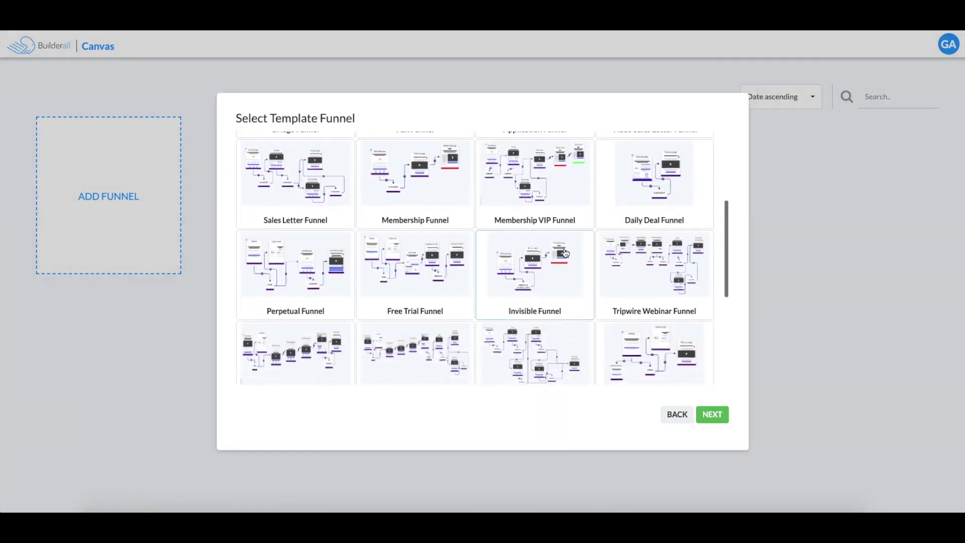
pyautogui.scroll(10, 608, 310)
pyautogui.click(677, 414)
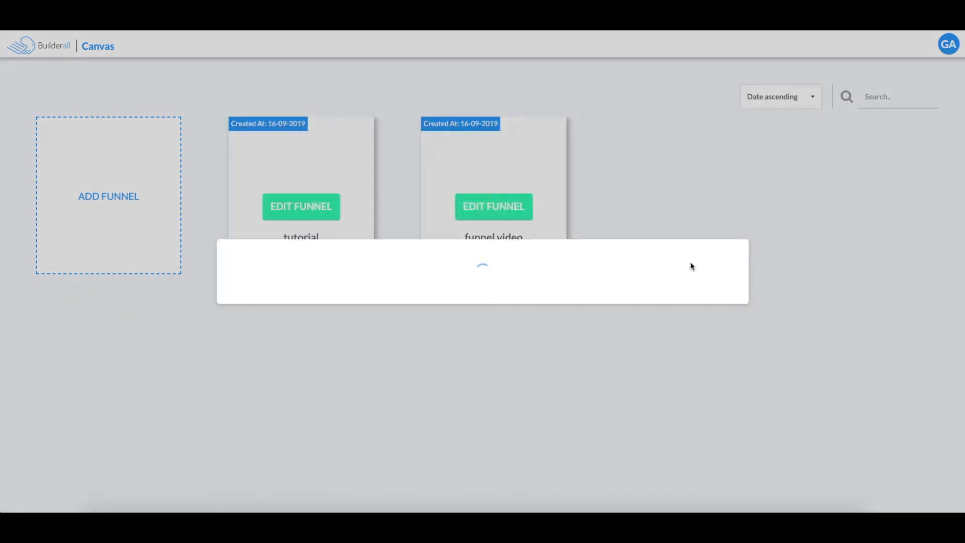
# Choose the Create an Event category and the Webinar Funnel template for the new funnel.
pyautogui.click(660, 254)
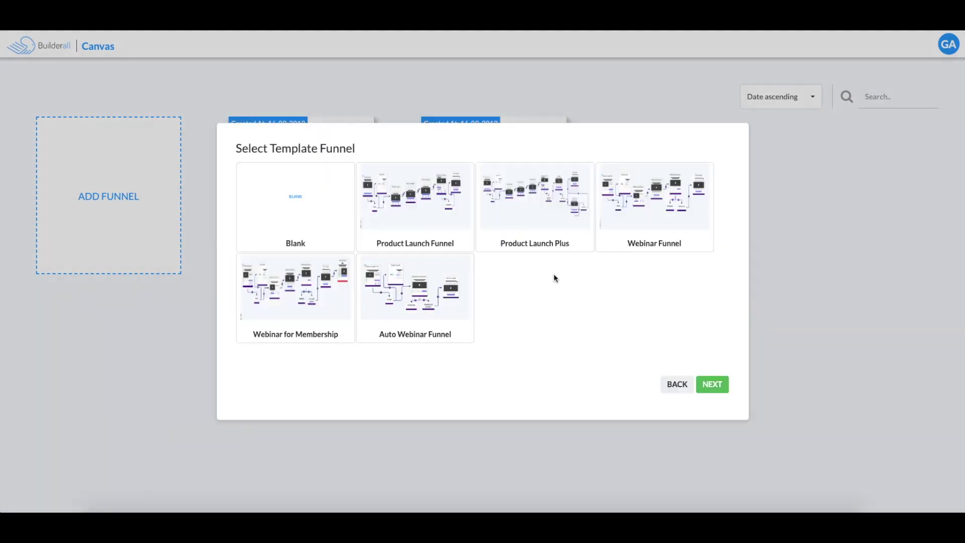
pyautogui.click(664, 223)
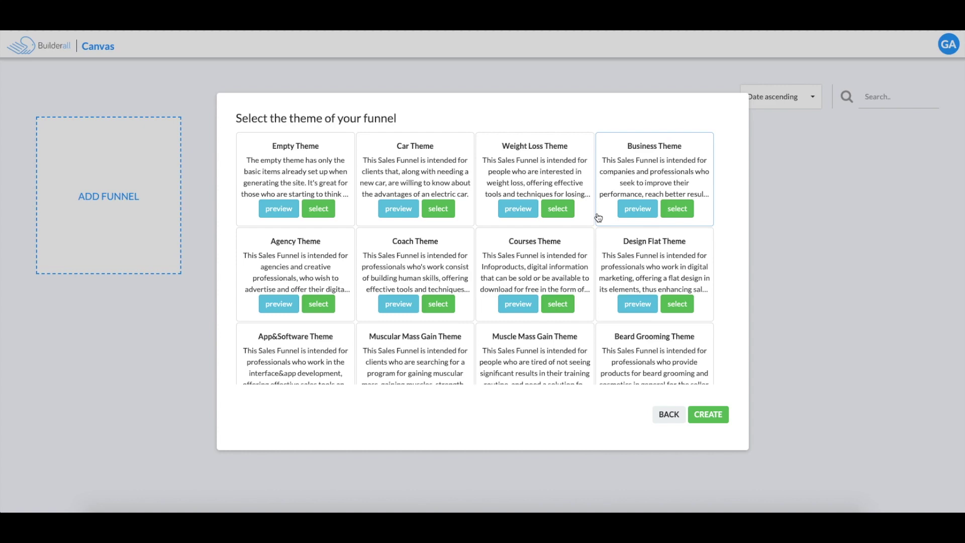
# Look through the funnel themes, preview the Agency Theme and select it for the funnel.
pyautogui.scroll(-5, 593, 227)
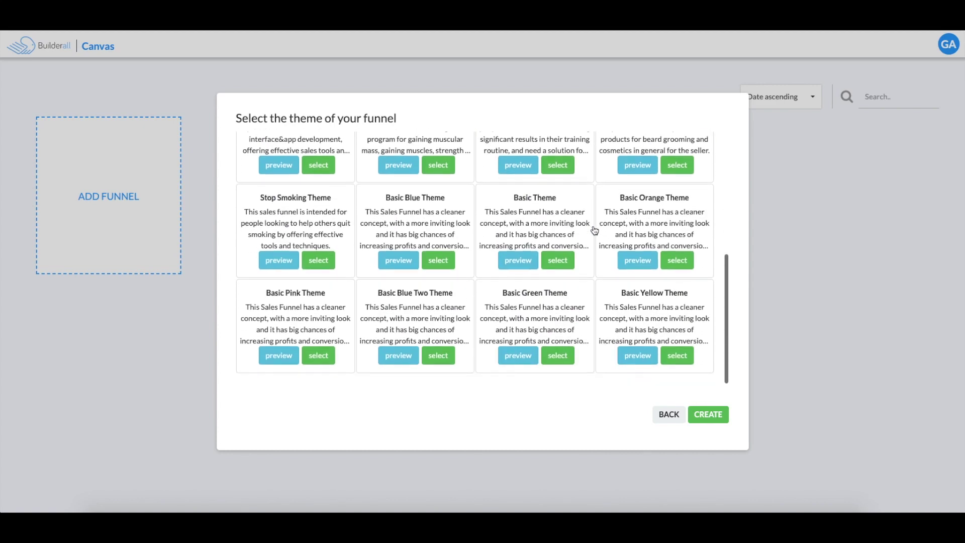
pyautogui.scroll(5, 592, 228)
pyautogui.scroll(-2, 594, 221)
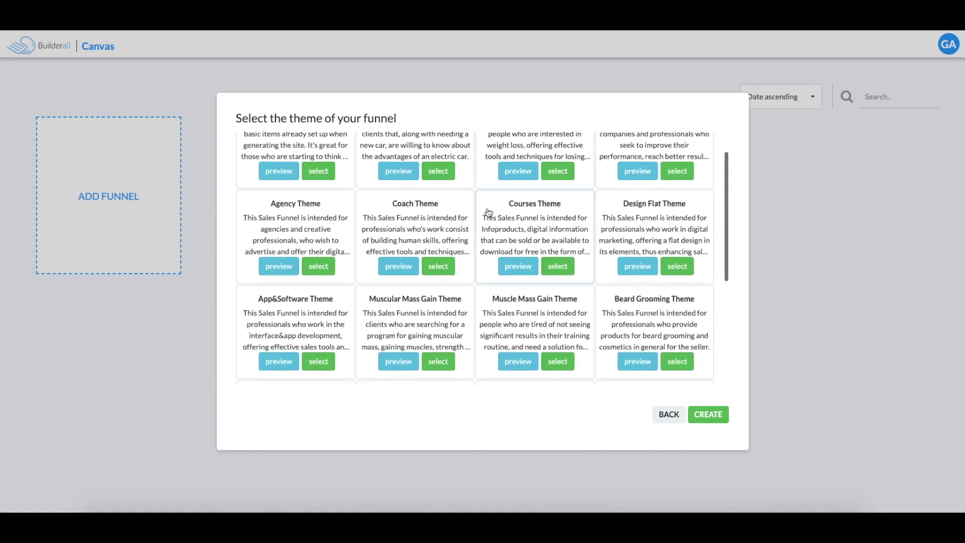
pyautogui.click(277, 268)
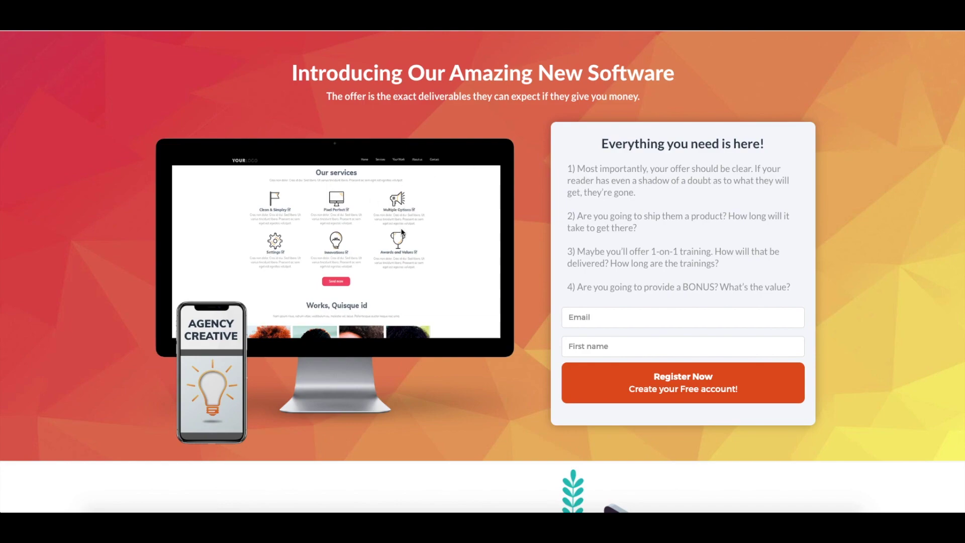
pyautogui.scroll(-6, 535, 209)
pyautogui.scroll(6, 535, 209)
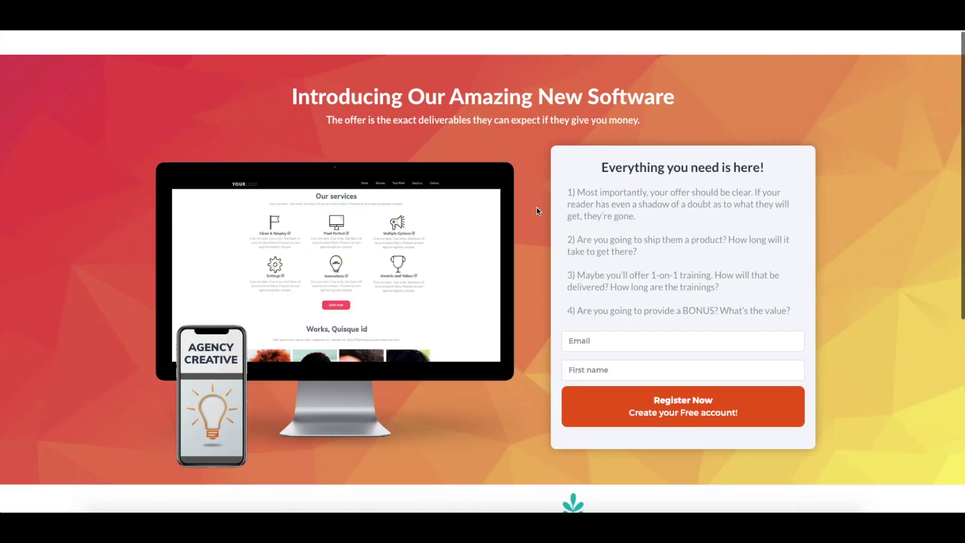
pyautogui.press('super+w')
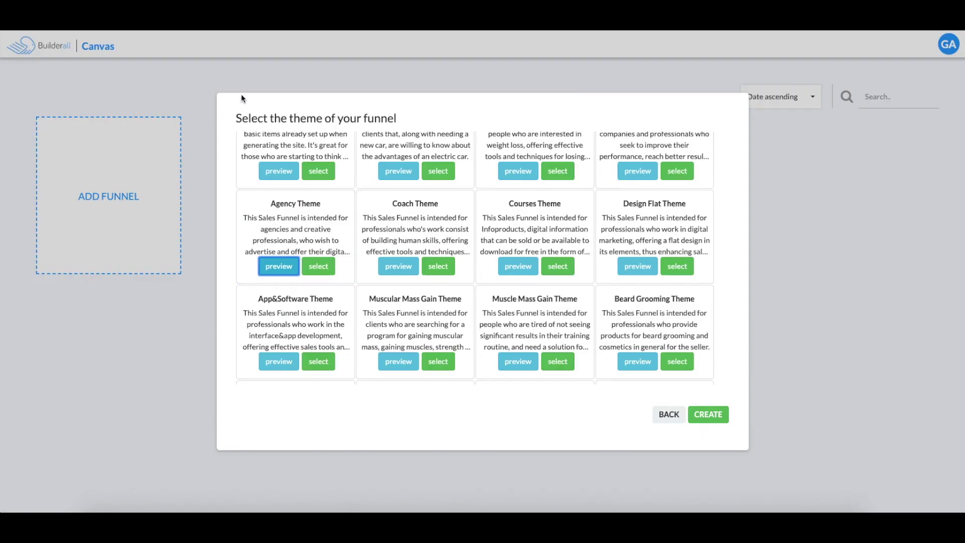
pyautogui.click(322, 269)
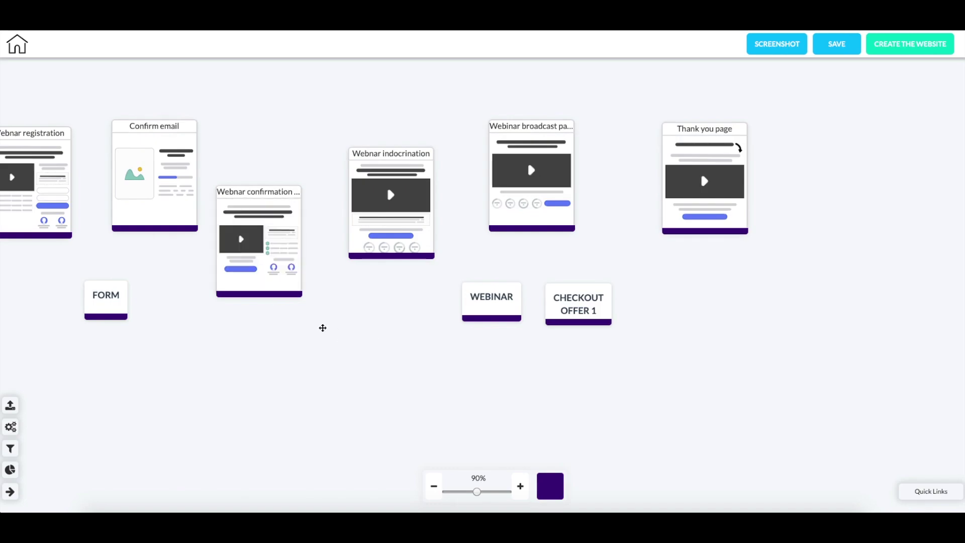
# Examine the webinar funnel's pages and their connections, from the registration page through to the thank you page.
pyautogui.moveTo(344, 326); pyautogui.dragTo(397, 341)
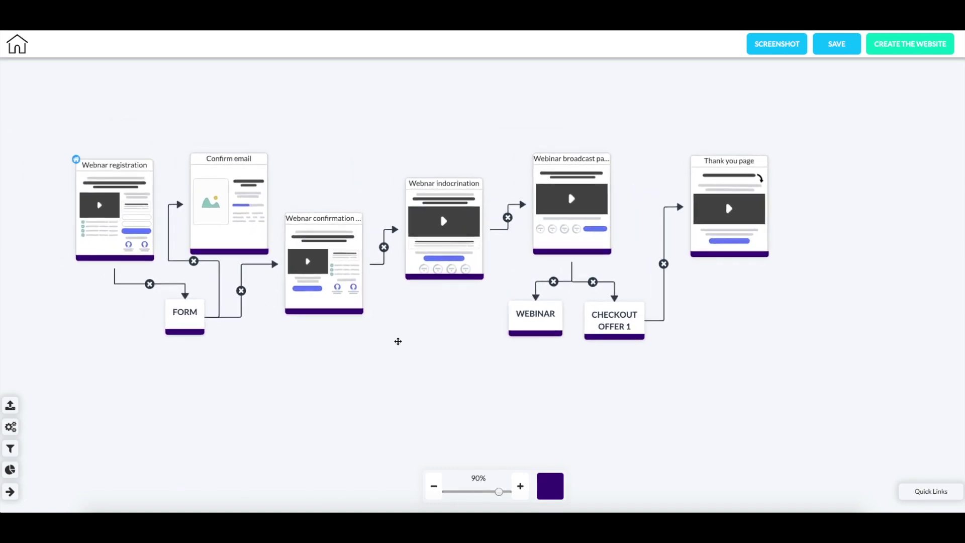
pyautogui.moveTo(63, 196)
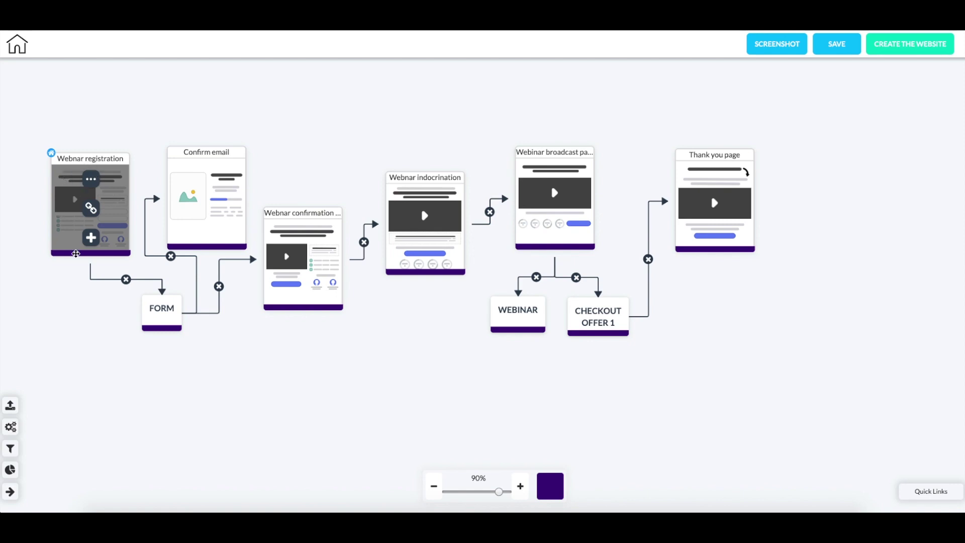
pyautogui.moveTo(679, 234)
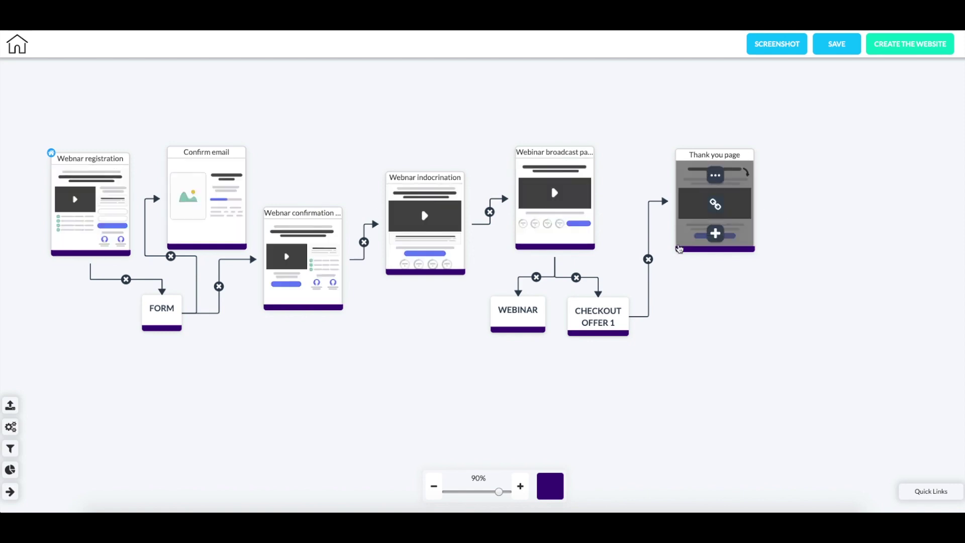
pyautogui.moveTo(587, 201)
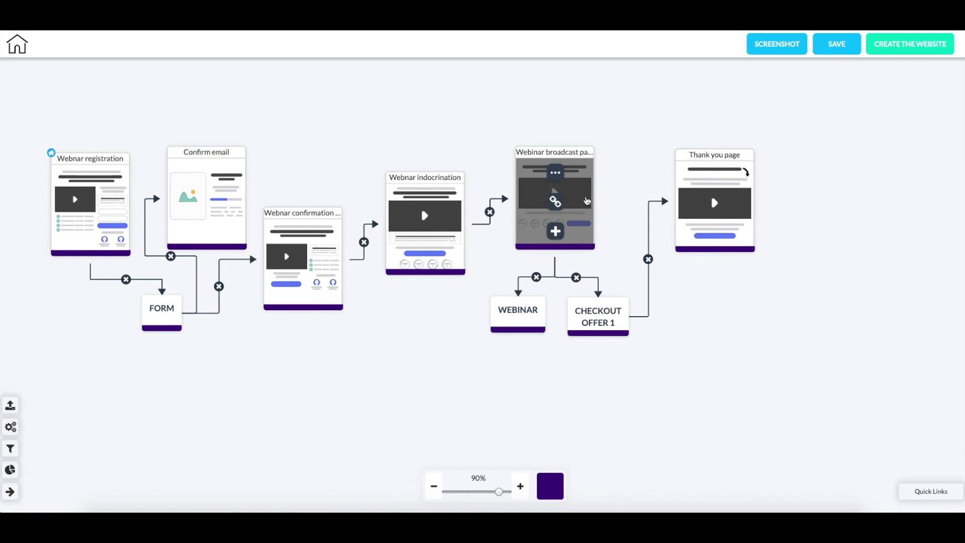
pyautogui.moveTo(732, 182)
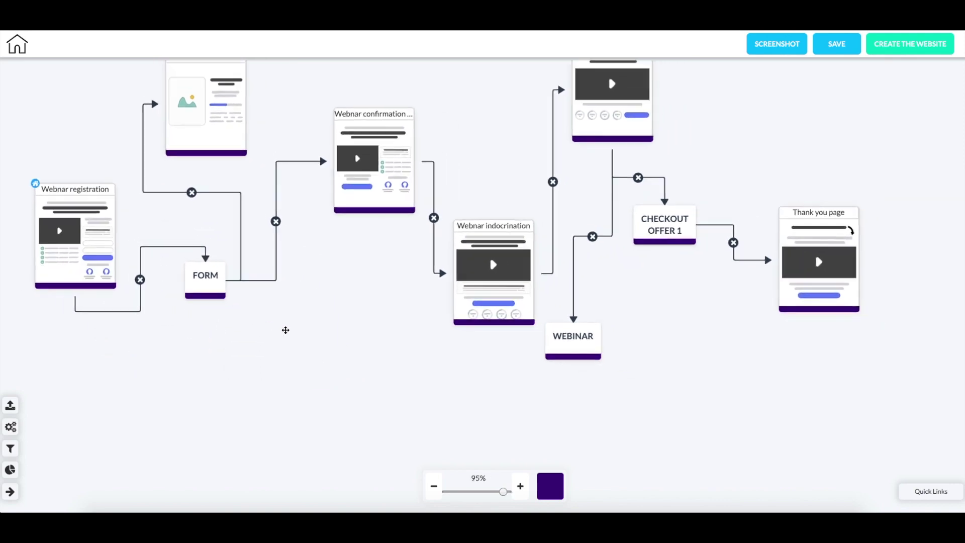
pyautogui.click(433, 486)
pyautogui.click(520, 486)
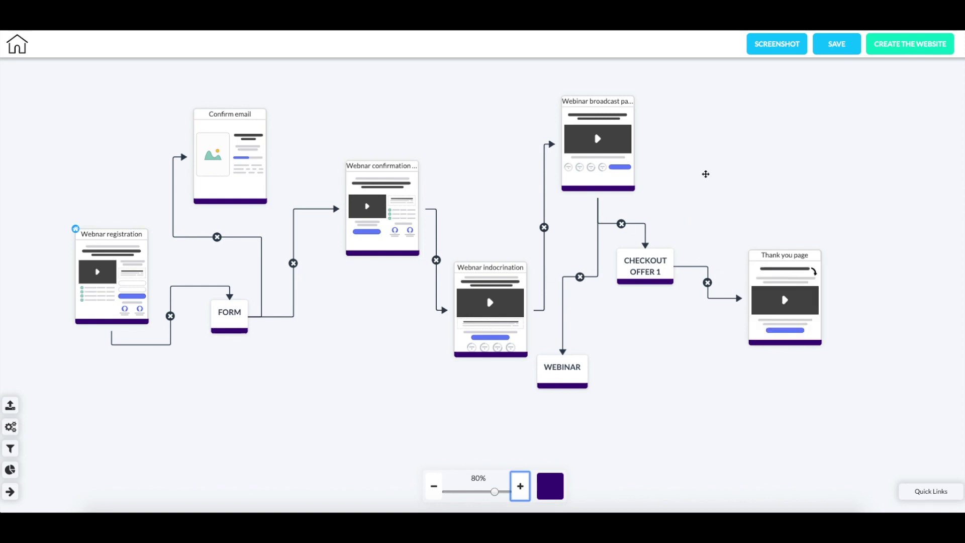
# Save the funnel, and open the website generation dialog and cancel it without creating a site.
pyautogui.click(847, 47)
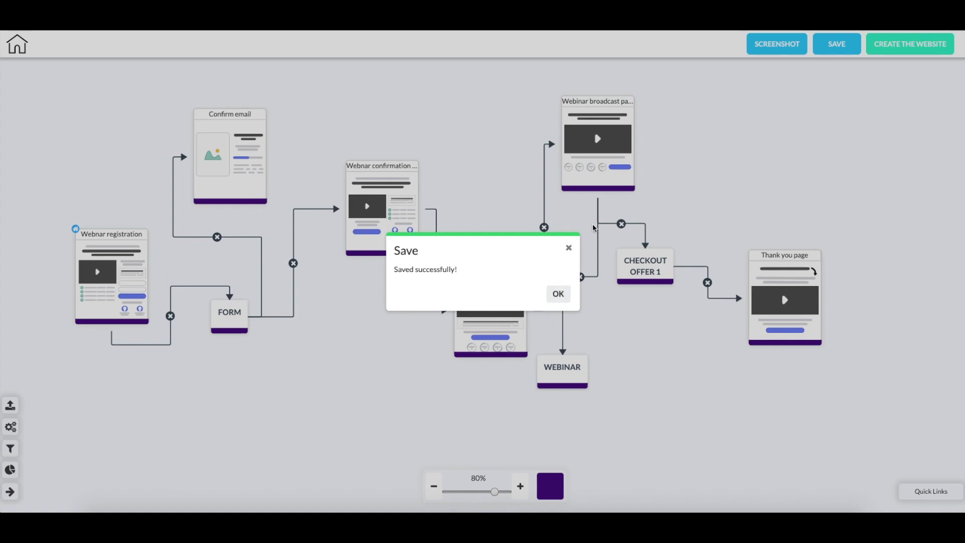
pyautogui.click(557, 293)
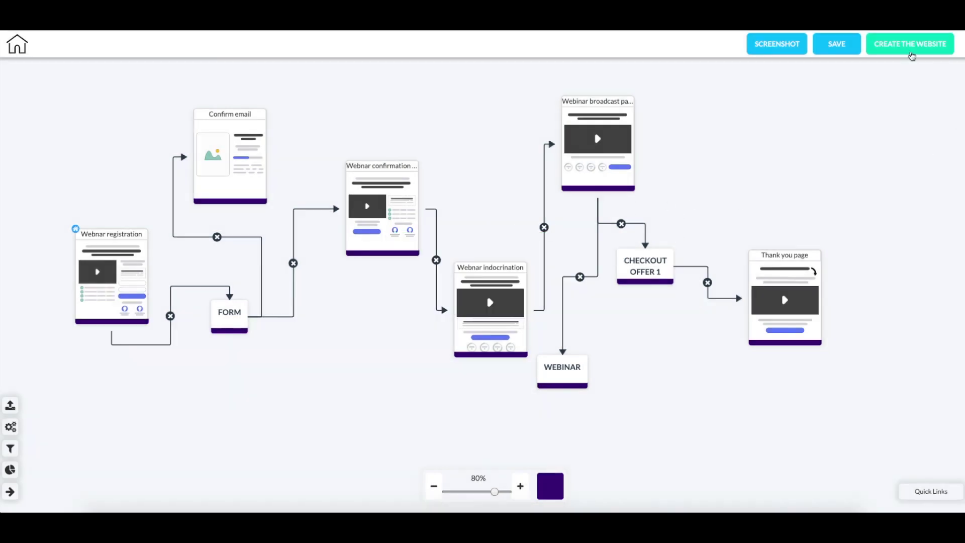
pyautogui.click(910, 48)
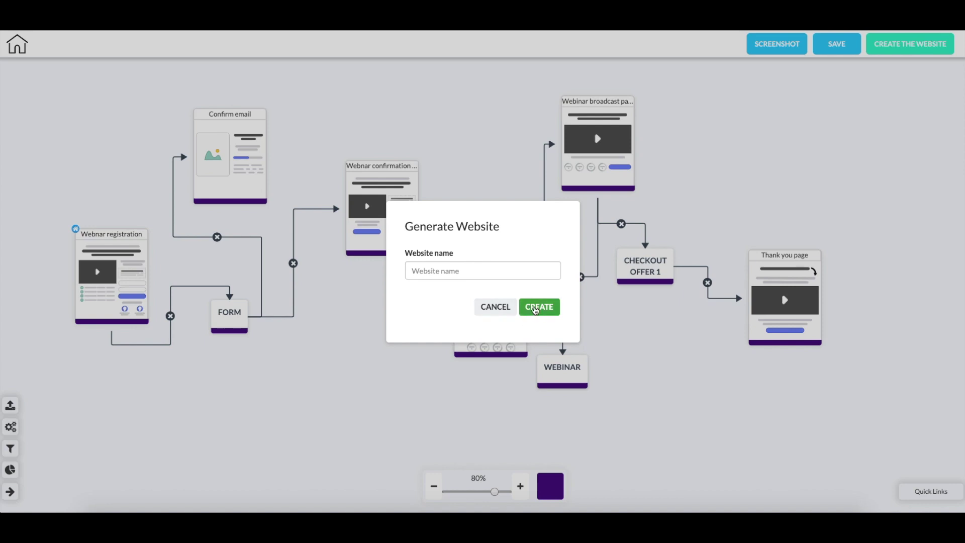
pyautogui.click(495, 307)
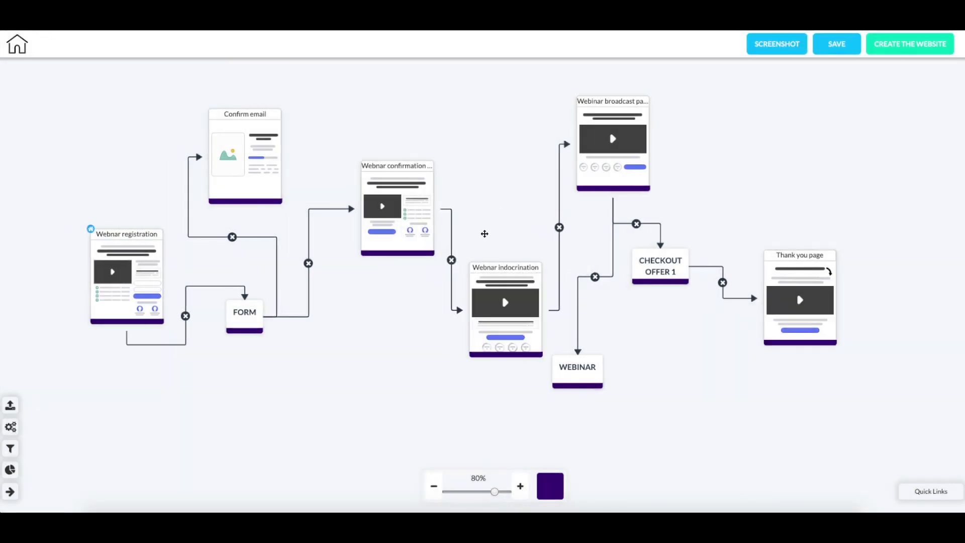
# Open the settings of the Webnar registration page and preview its selected theme.
pyautogui.moveTo(485, 230); pyautogui.dragTo(477, 225)
pyautogui.moveTo(131, 273)
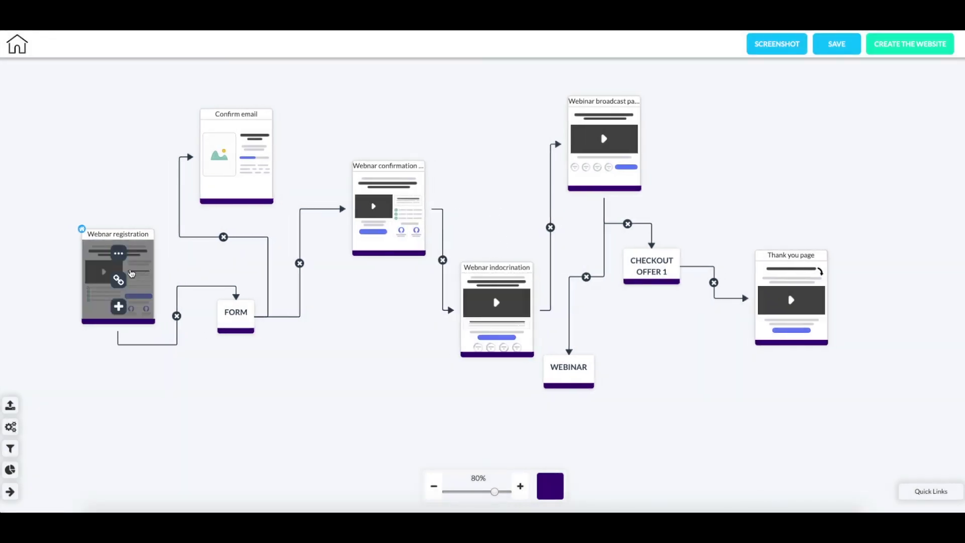
pyautogui.moveTo(108, 249); pyautogui.dragTo(97, 246)
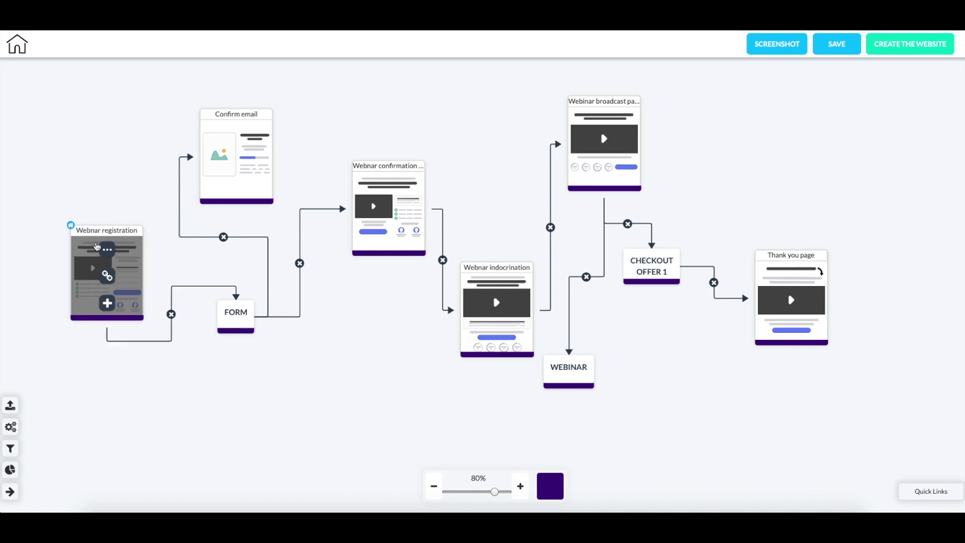
pyautogui.click(106, 250)
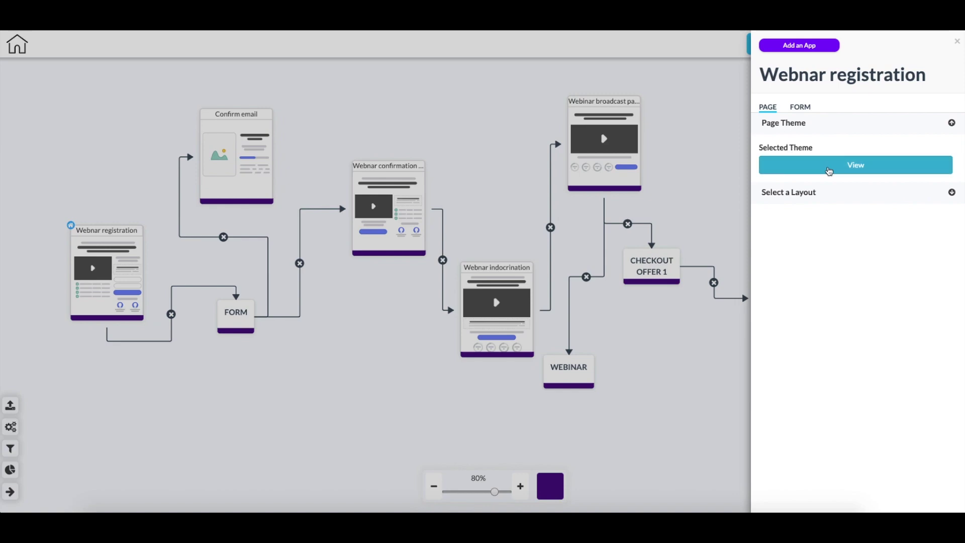
pyautogui.click(829, 167)
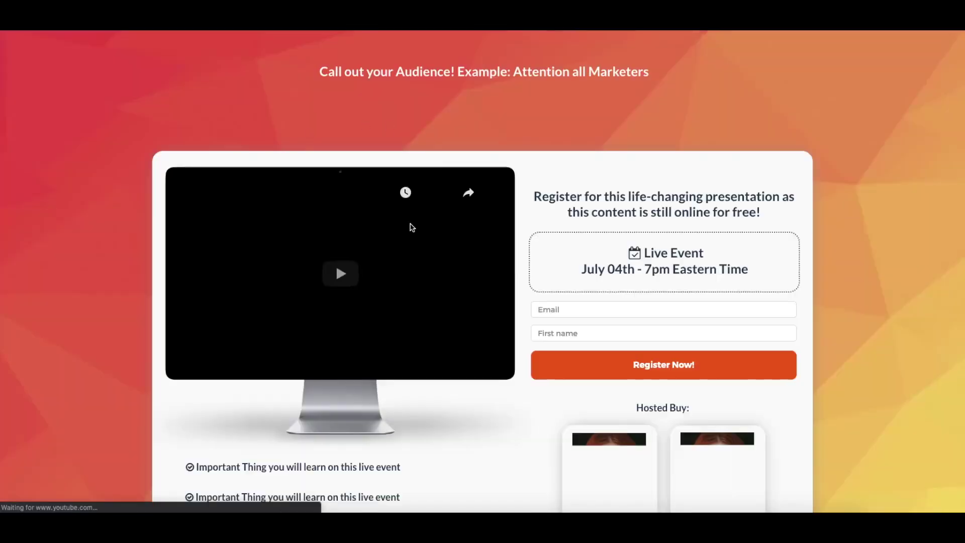
pyautogui.scroll(-3, 519, 216)
pyautogui.scroll(3, 521, 217)
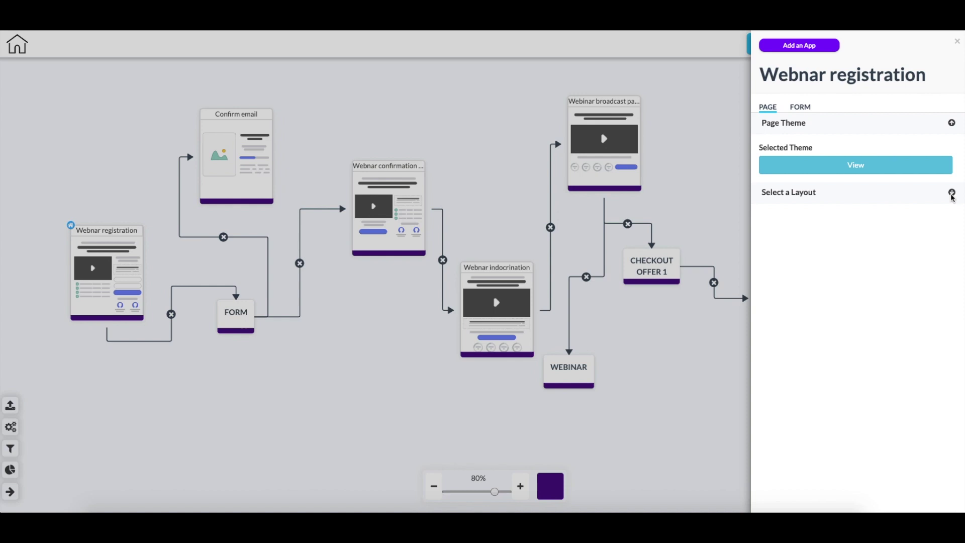
# Check the available layouts for the Webnar registration page, keeping Default Layout selected.
pyautogui.click(951, 193)
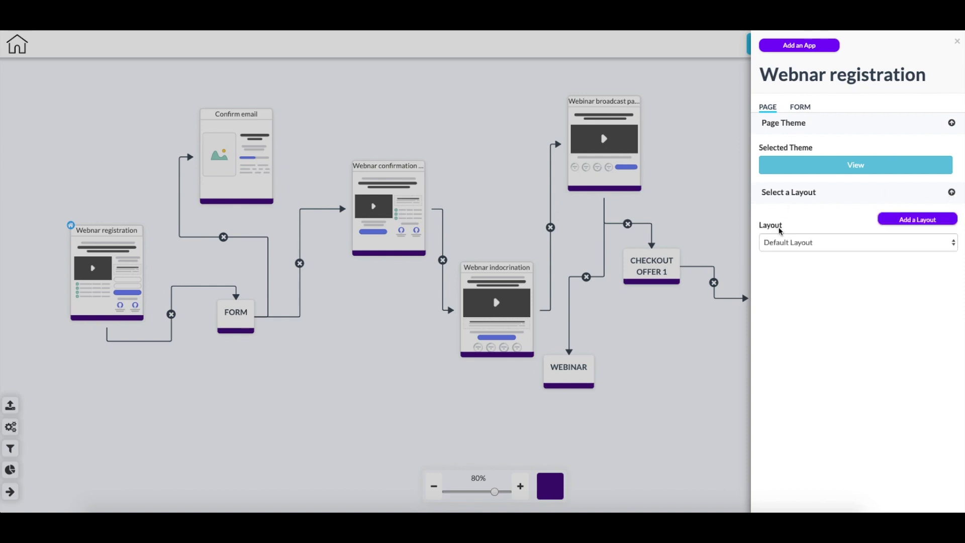
pyautogui.click(803, 243)
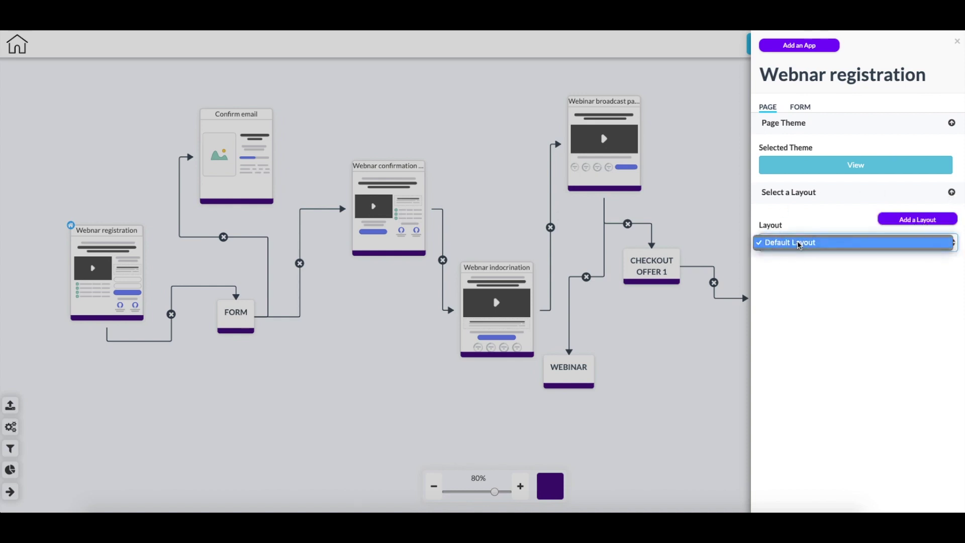
pyautogui.click(800, 244)
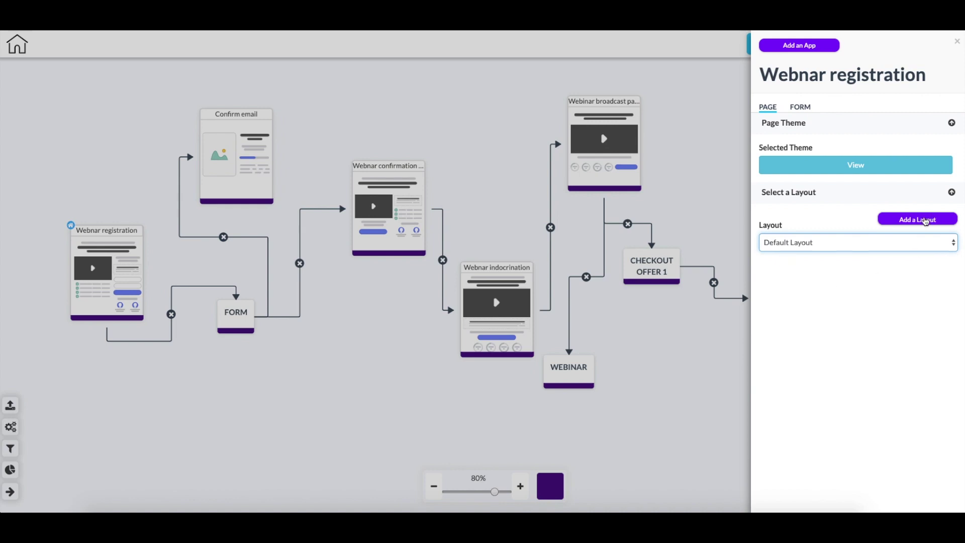
# Open the layout creation dialog for the Webnar registration page and cancel it without creating a layout.
pyautogui.click(924, 220)
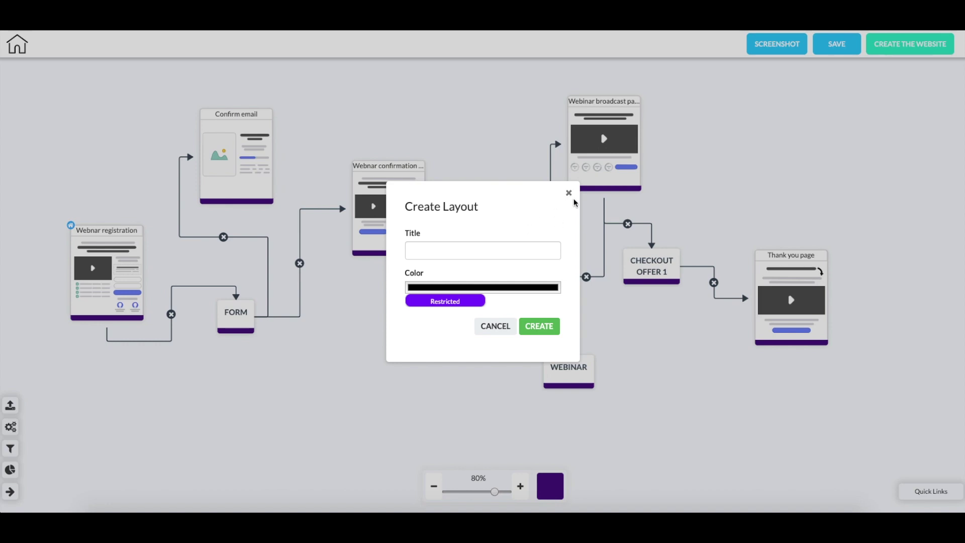
pyautogui.click(494, 326)
# Add a popup app to the Webnar registration page and enable its Action Click popup.
pyautogui.moveTo(103, 252)
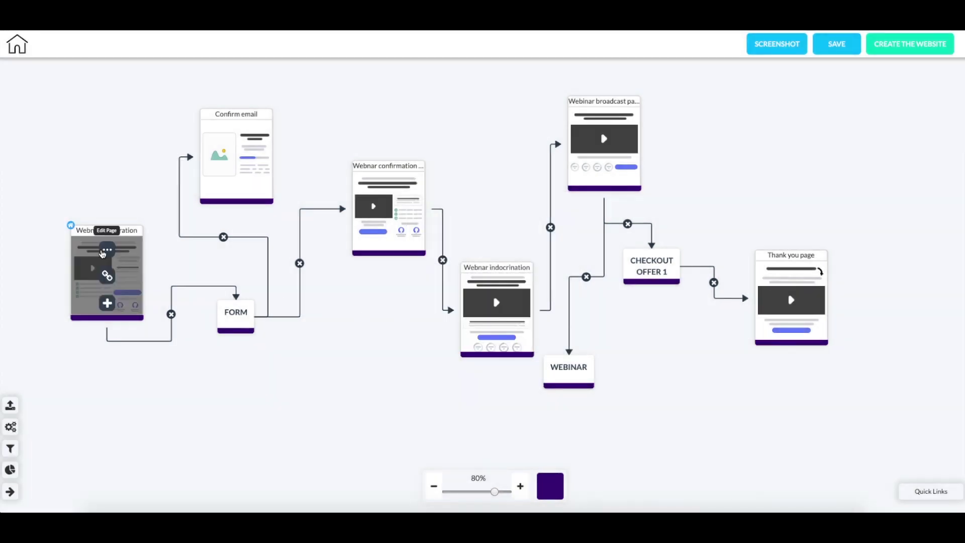
pyautogui.click(108, 252)
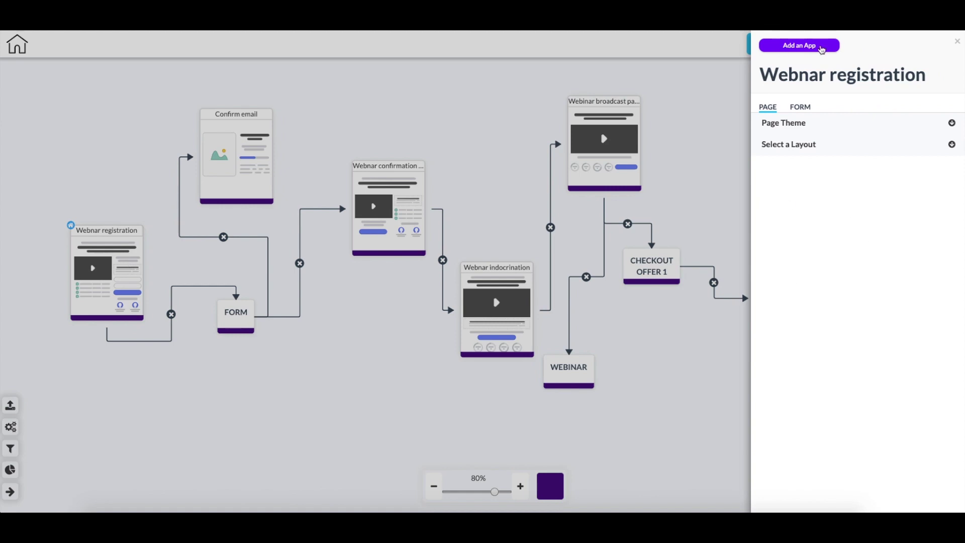
pyautogui.click(822, 49)
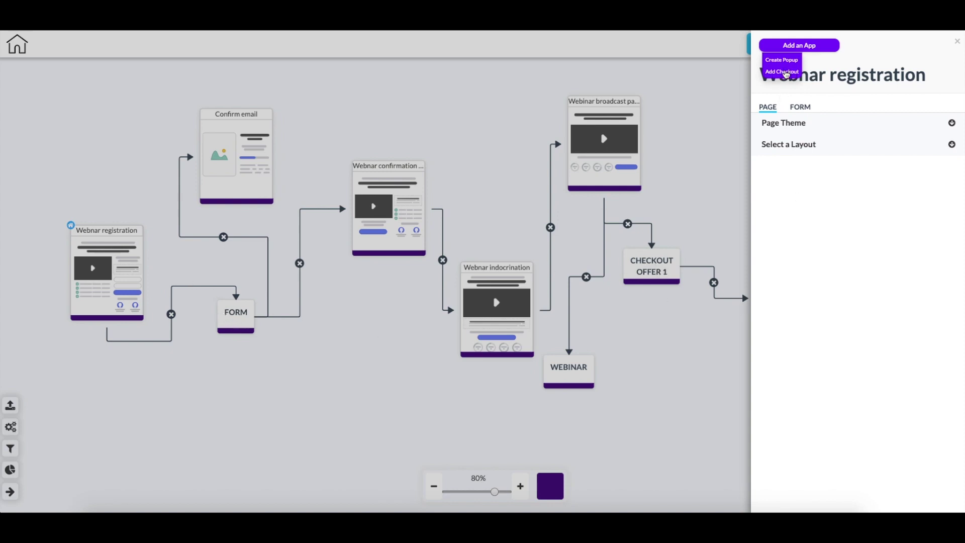
pyautogui.click(782, 60)
pyautogui.click(836, 108)
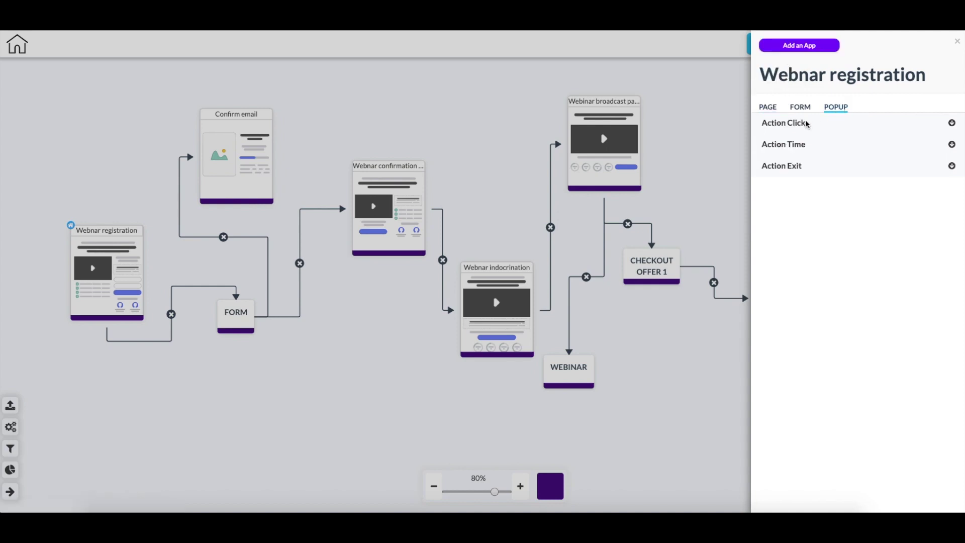
pyautogui.click(780, 122)
pyautogui.click(799, 150)
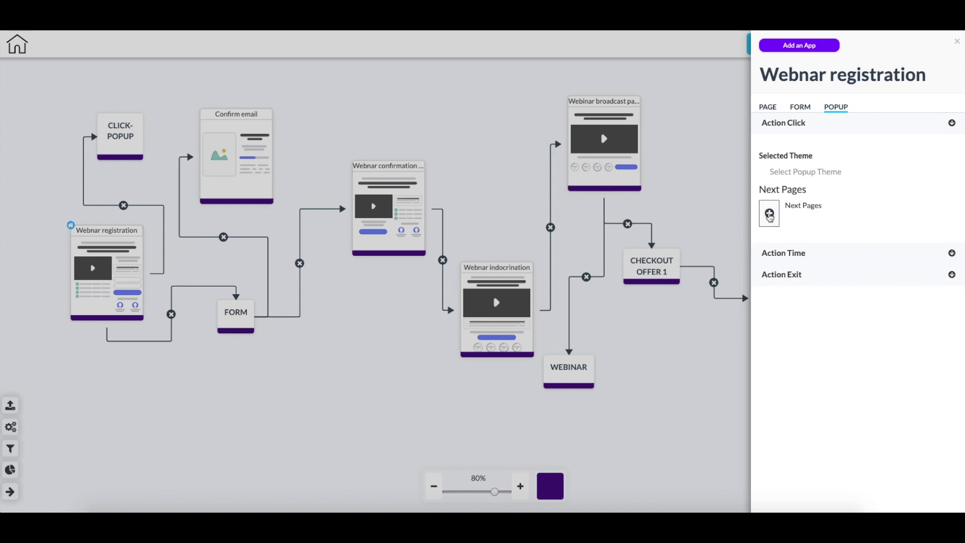
# Add a Download page as the next page of the click popup.
pyautogui.click(769, 215)
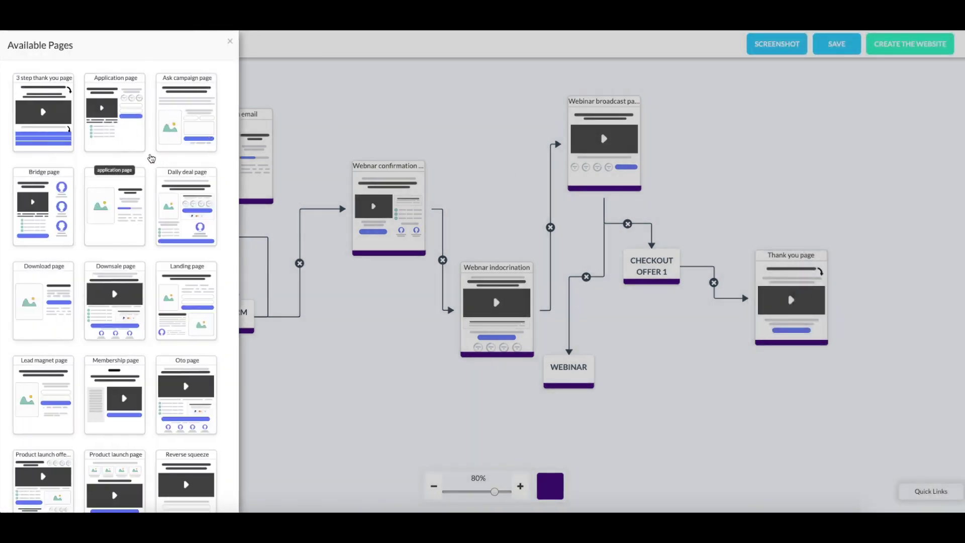
pyautogui.scroll(-2, 154, 259)
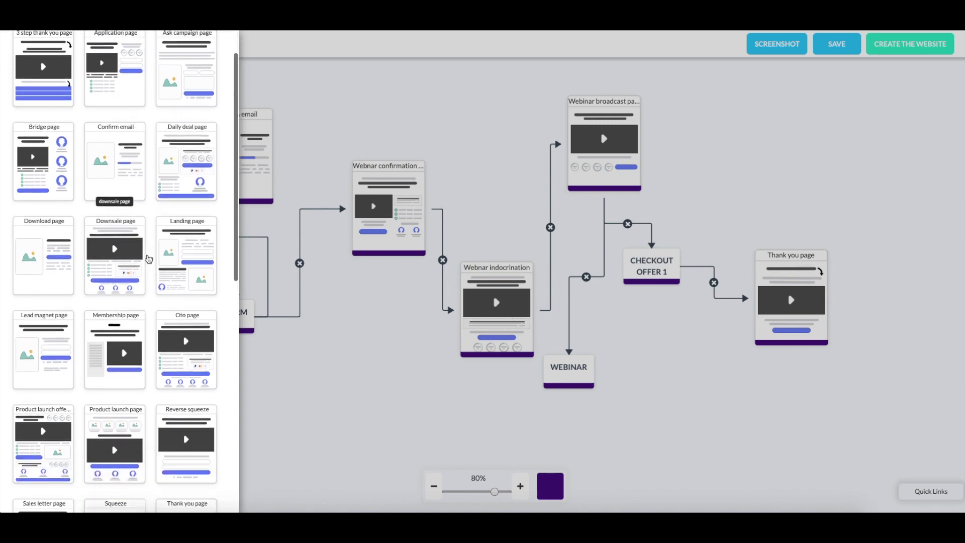
pyautogui.scroll(2, 150, 258)
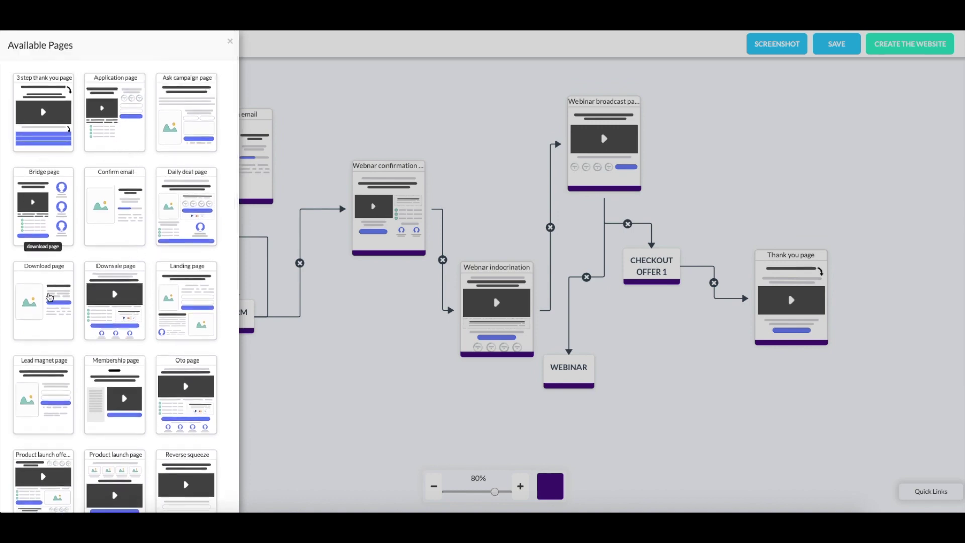
pyautogui.click(45, 297)
# Rearrange the funnel so the Download page and click popup sit stacked above the Webnar registration page.
pyautogui.moveTo(369, 161); pyautogui.dragTo(185, 138)
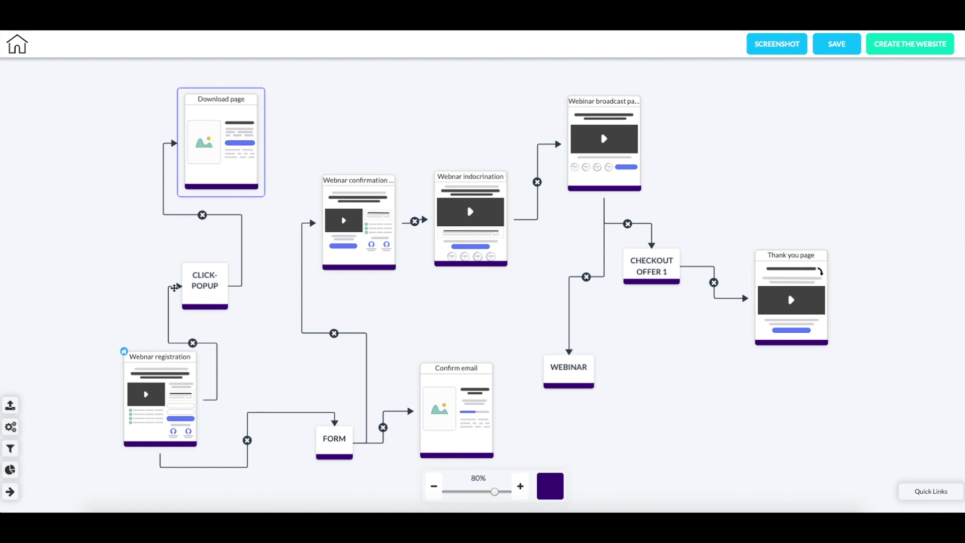
pyautogui.moveTo(362, 200)
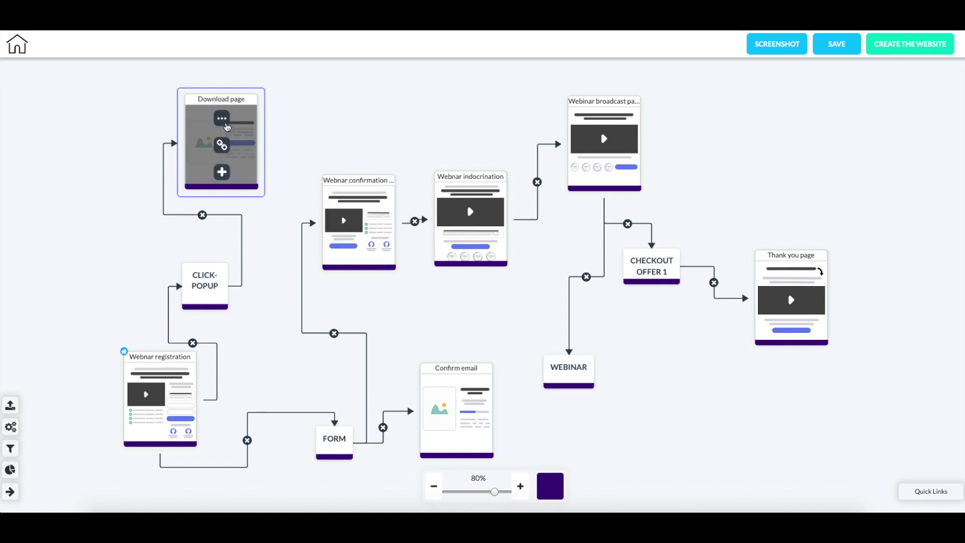
pyautogui.scroll(-1, 224, 132)
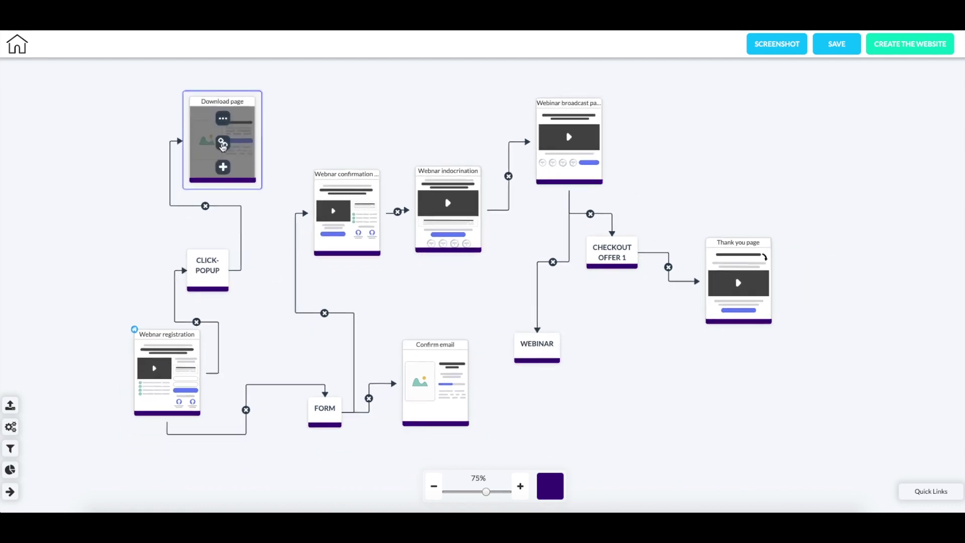
pyautogui.scroll(-1, 281, 159)
pyautogui.scroll(2, 282, 160)
pyautogui.moveTo(221, 143)
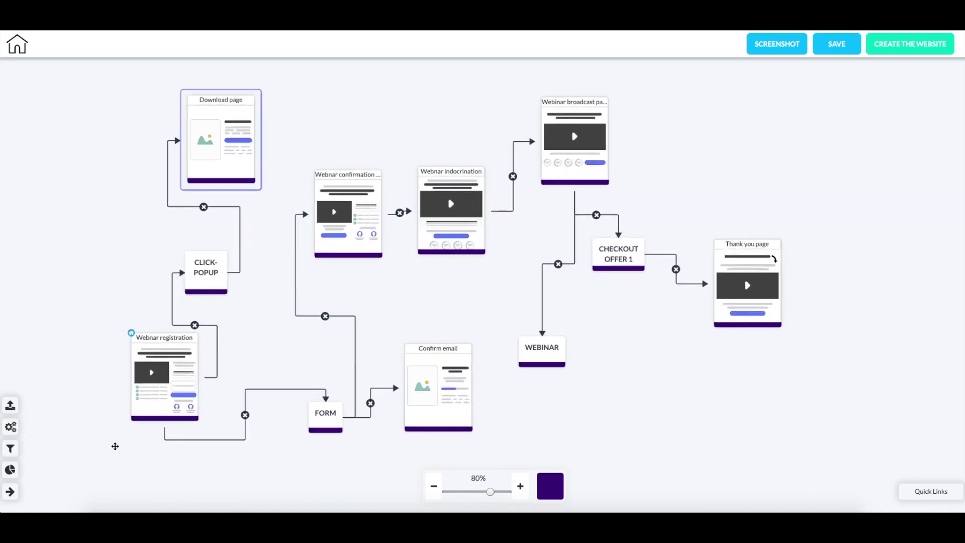
pyautogui.moveTo(150, 393)
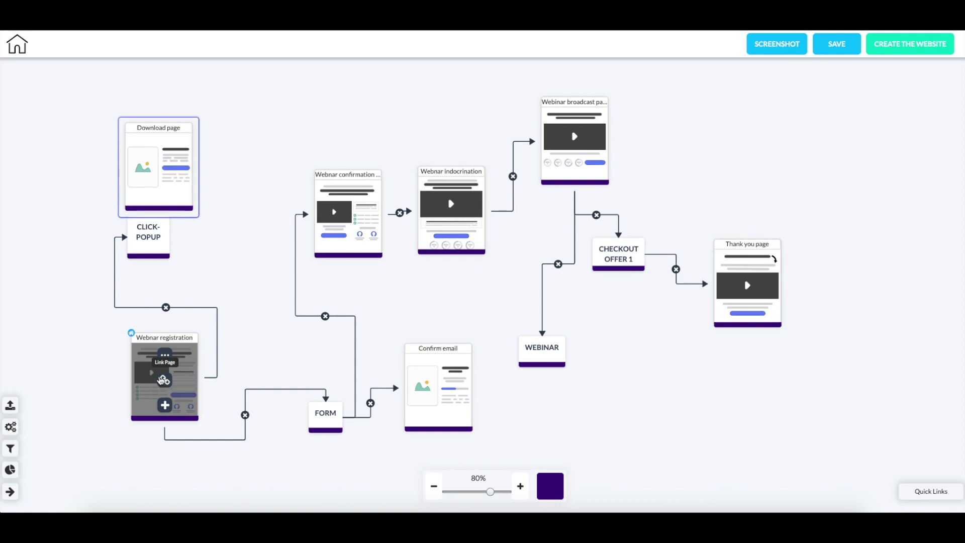
# Delete and recreate the link from Webnar indocrination to the Webinar broadcast page, and align the two pages in a row.
pyautogui.click(513, 177)
pyautogui.click(452, 216)
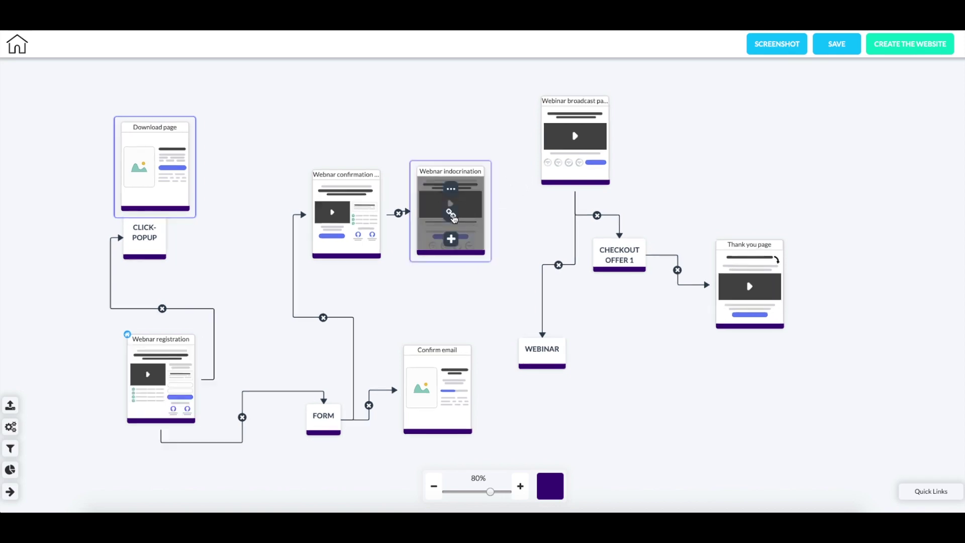
pyautogui.click(556, 152)
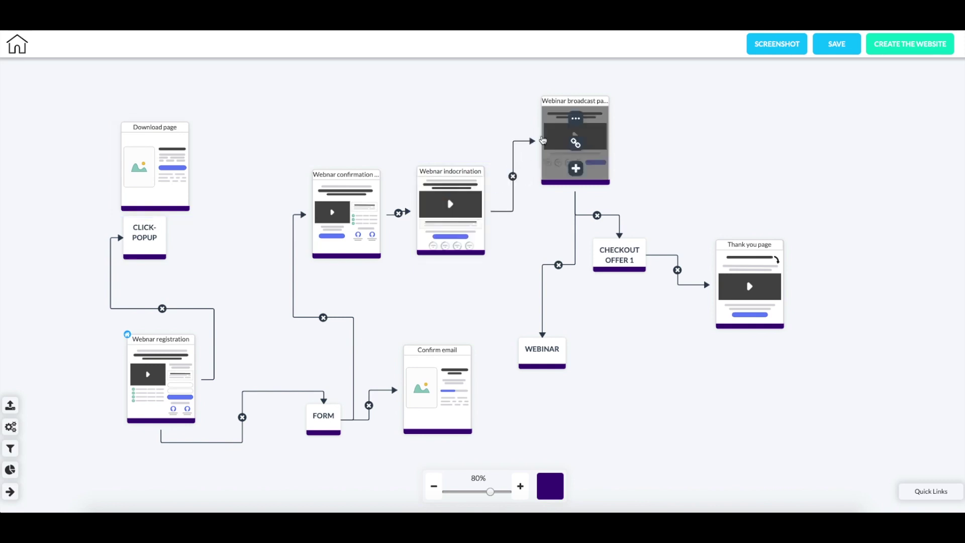
pyautogui.moveTo(450, 217); pyautogui.dragTo(447, 147)
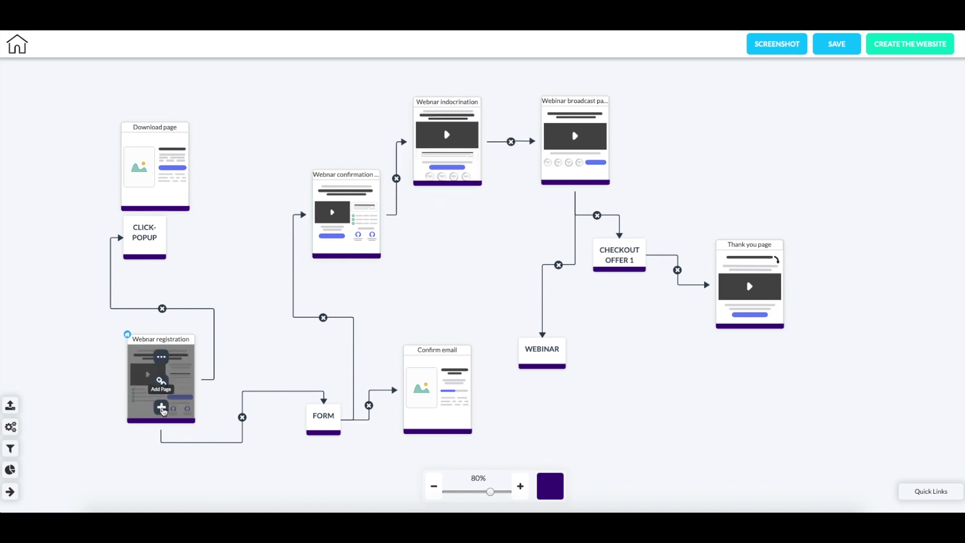
# Browse the available pages that can follow Webnar registration, including the Funnel Pages section, without adding one.
pyautogui.click(162, 407)
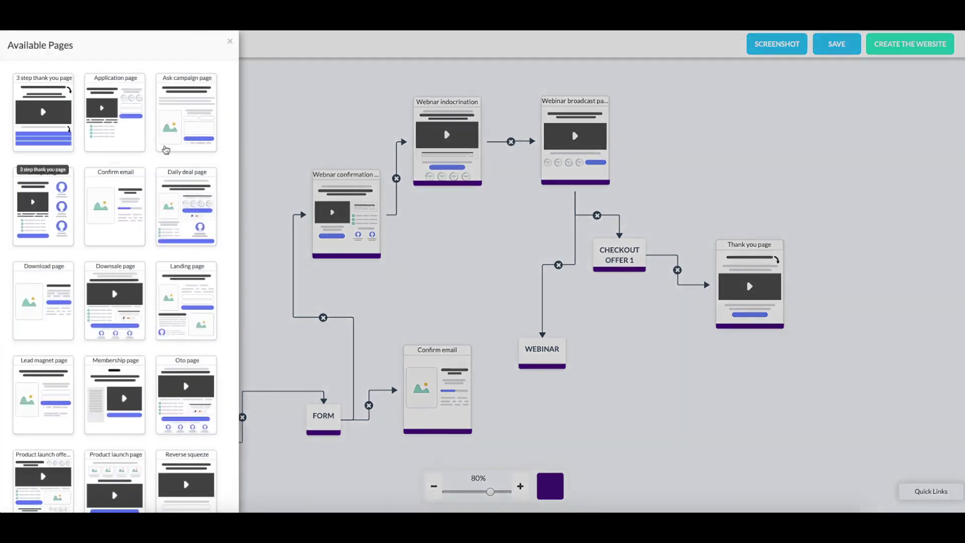
pyautogui.scroll(-7, 156, 161)
pyautogui.scroll(-4, 152, 167)
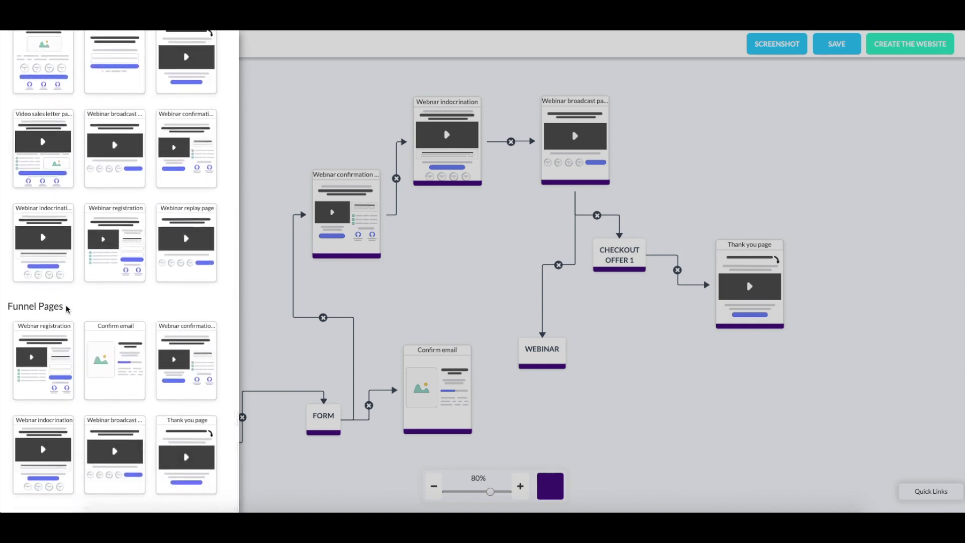
pyautogui.moveTo(66, 309); pyautogui.dragTo(12, 307)
pyautogui.click(85, 310)
pyautogui.scroll(11, 95, 306)
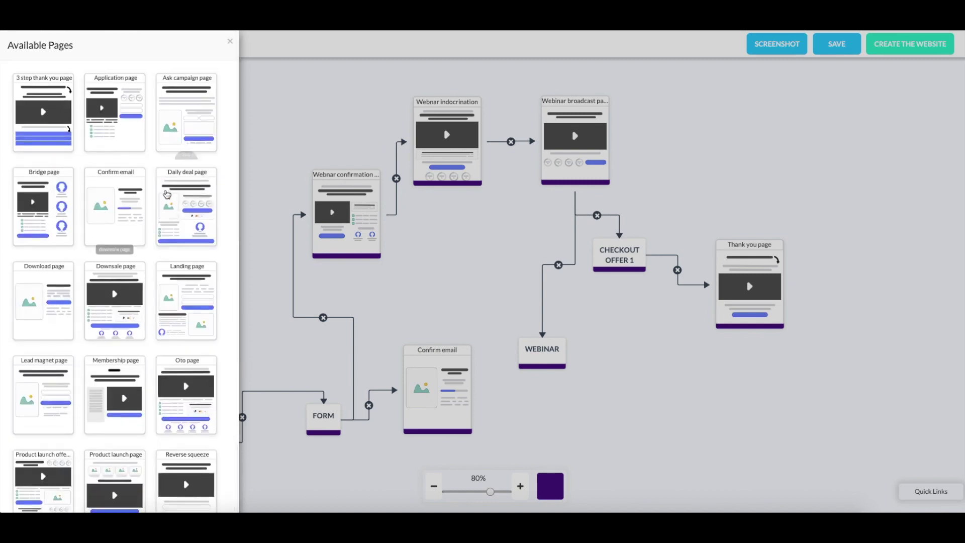
pyautogui.click(267, 250)
# Add another Confirm email page from Webnar registration, place it beside the WEBINAR box, and delete its connection.
pyautogui.moveTo(159, 403)
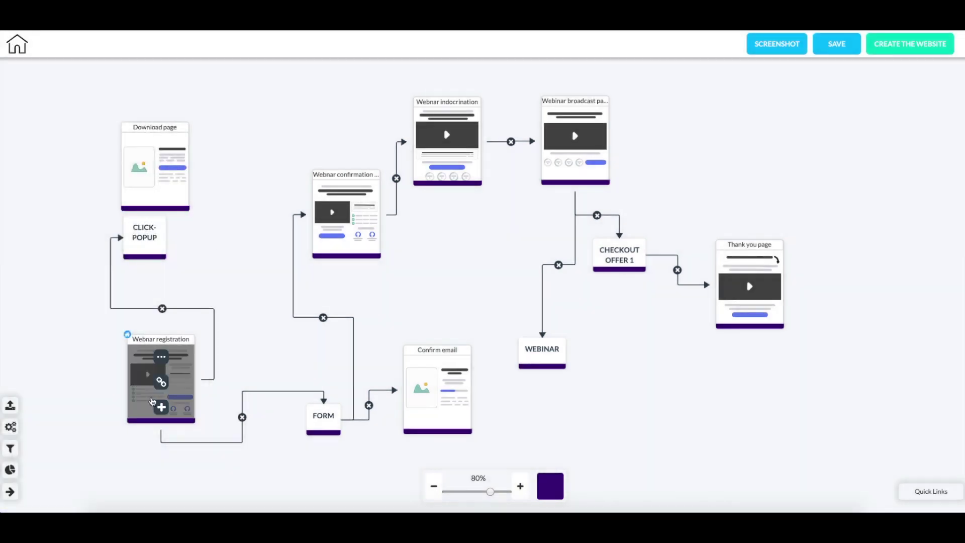
pyautogui.click(160, 407)
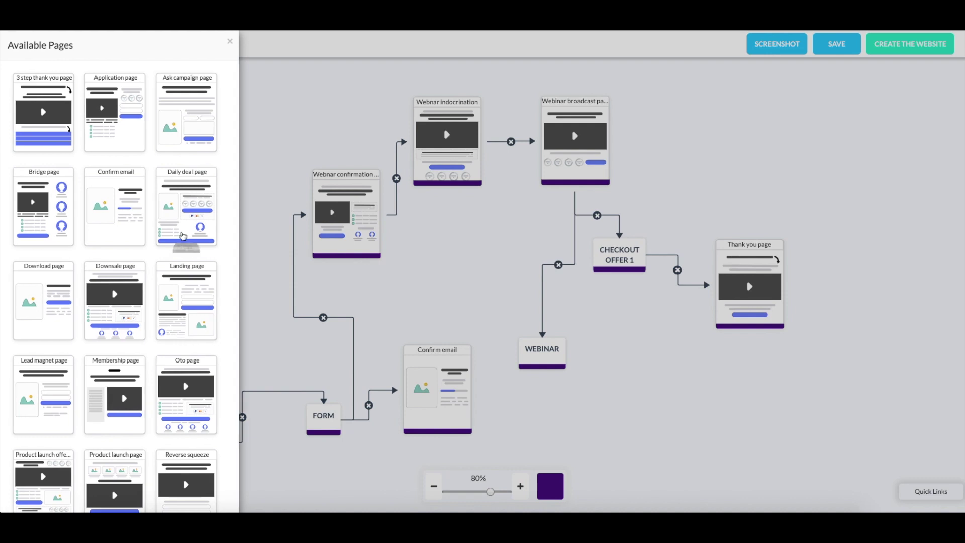
pyautogui.click(120, 221)
pyautogui.moveTo(349, 377)
pyautogui.moveTo(349, 377); pyautogui.dragTo(649, 393)
pyautogui.click(256, 357)
# Remove the extra Confirm email page beside the WEBINAR box.
pyautogui.rightClick(649, 393)
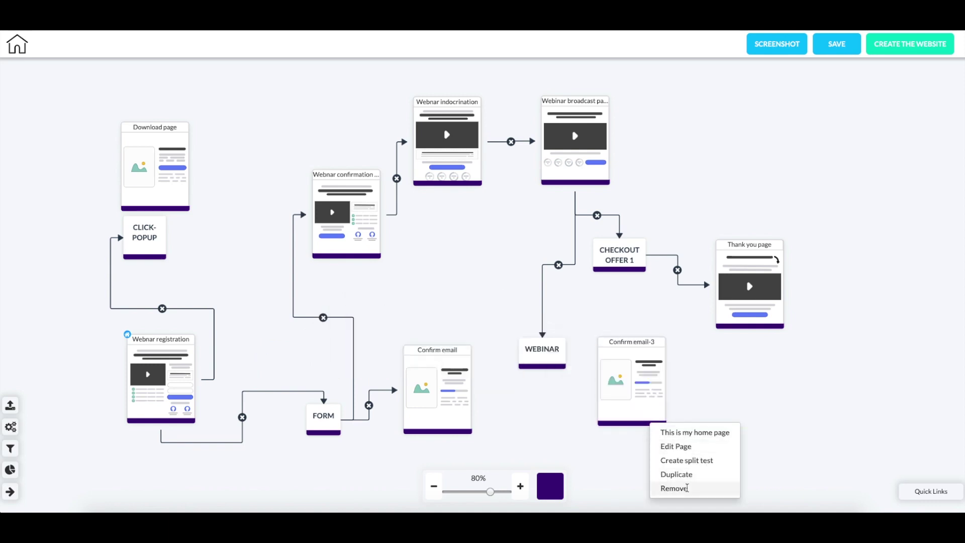
pyautogui.click(673, 488)
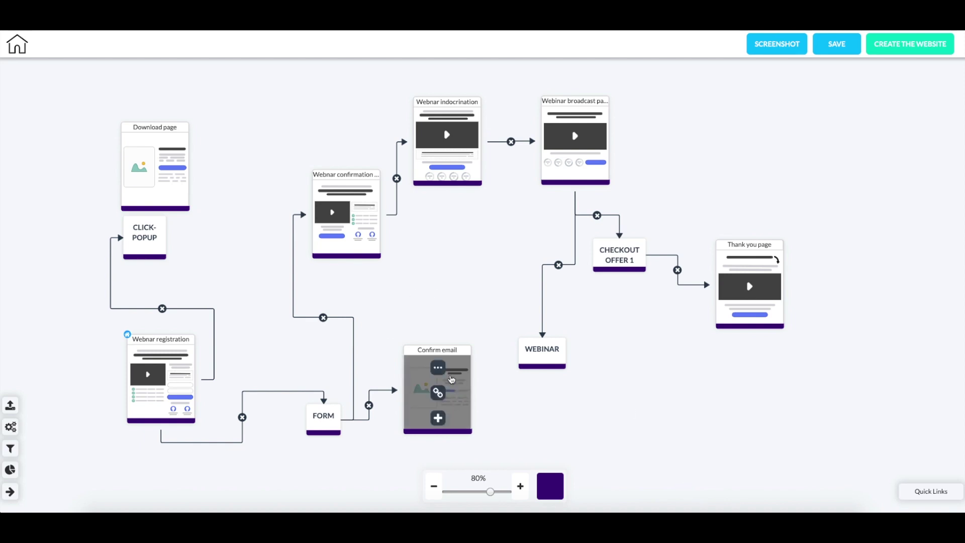
# Set the Confirm email page as the home page, and restore Webnar registration as the home page.
pyautogui.rightClick(452, 379)
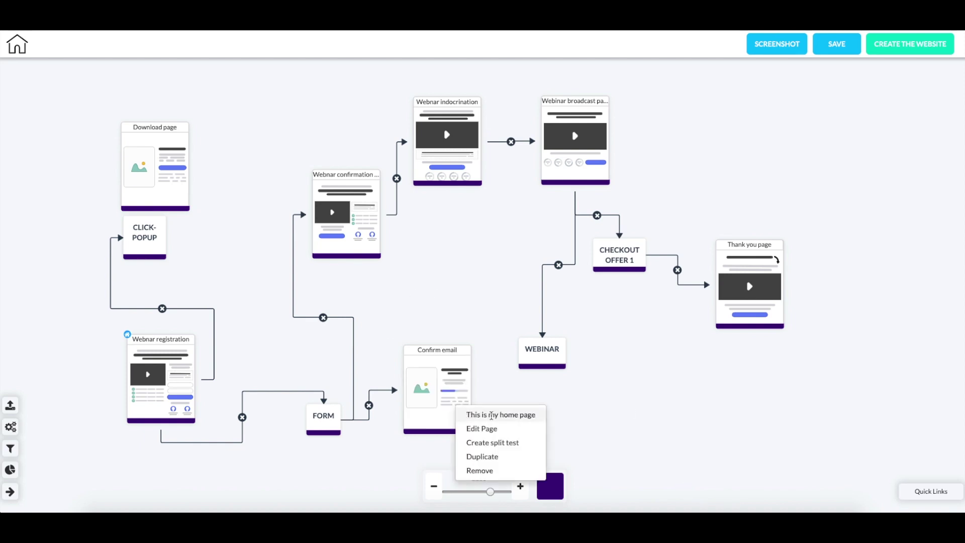
pyautogui.click(491, 415)
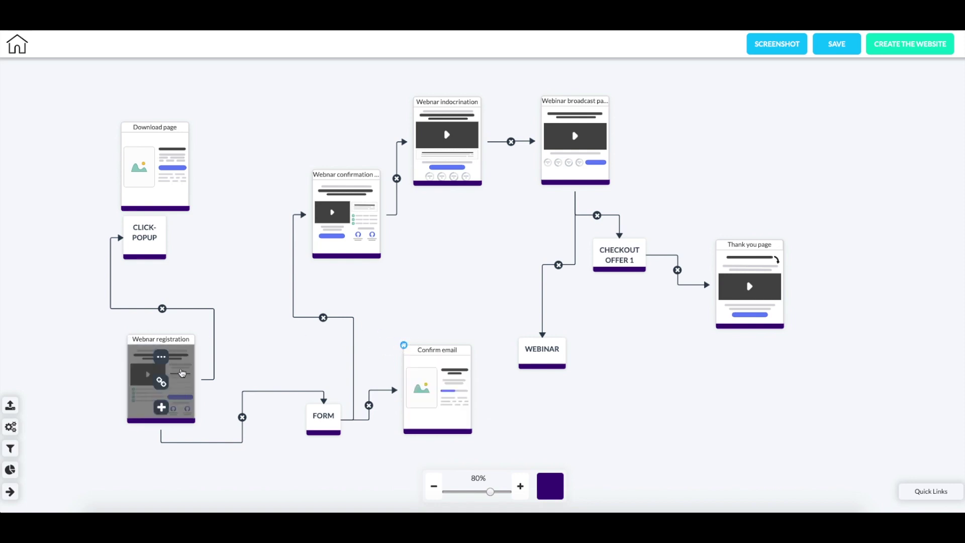
pyautogui.rightClick(182, 373)
pyautogui.click(225, 409)
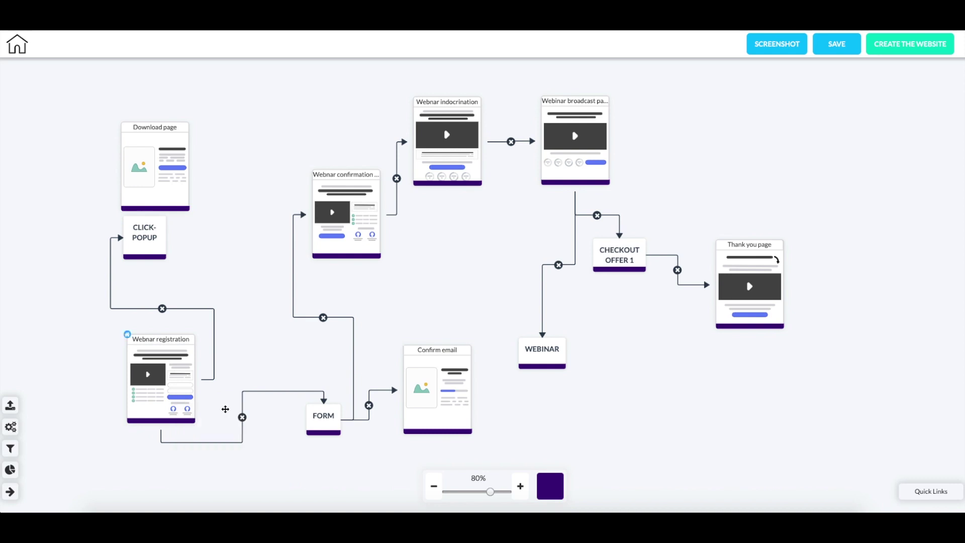
# Review the page options available for Confirm email, including split test and duplicate, without applying any.
pyautogui.rightClick(461, 394)
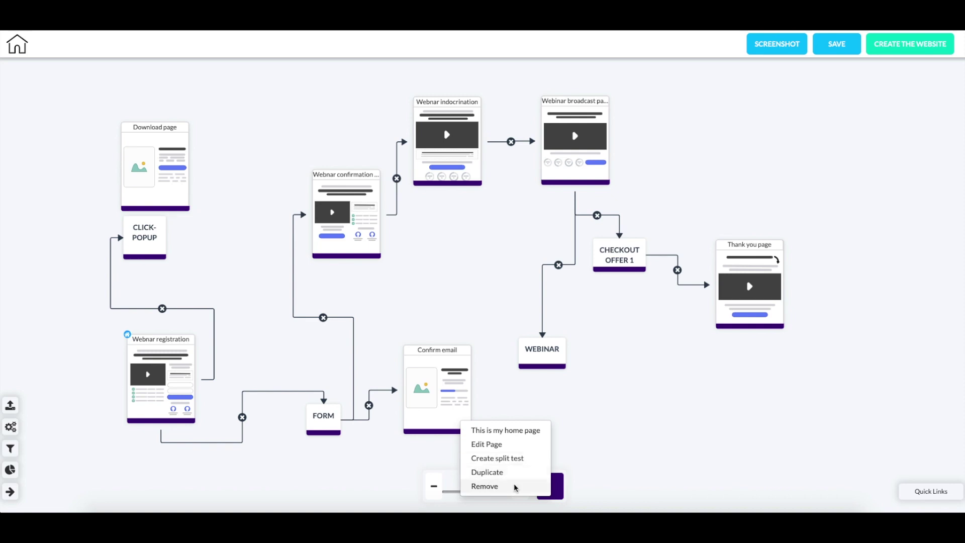
pyautogui.click(248, 300)
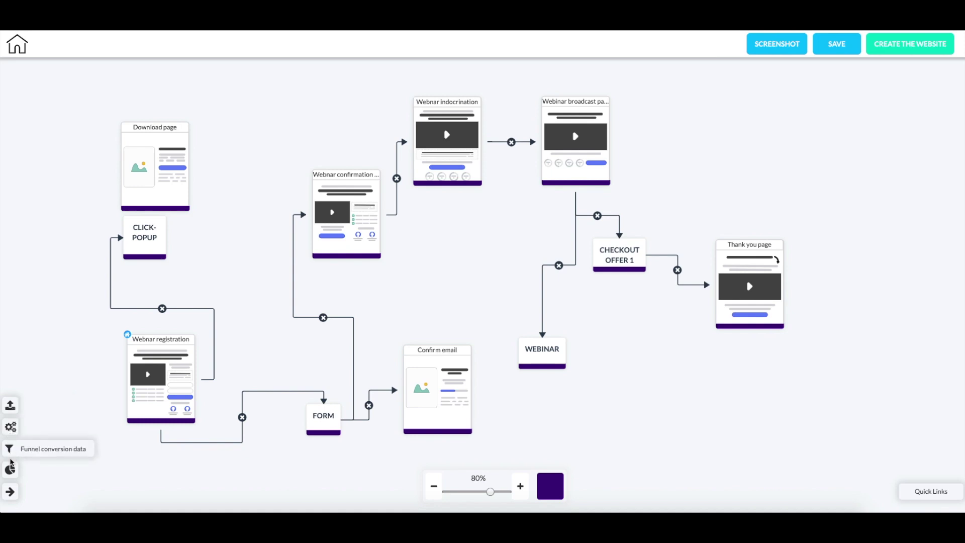
# Try to view the funnel's conversion data and charts, dismissing each dialog.
pyautogui.click(9, 430)
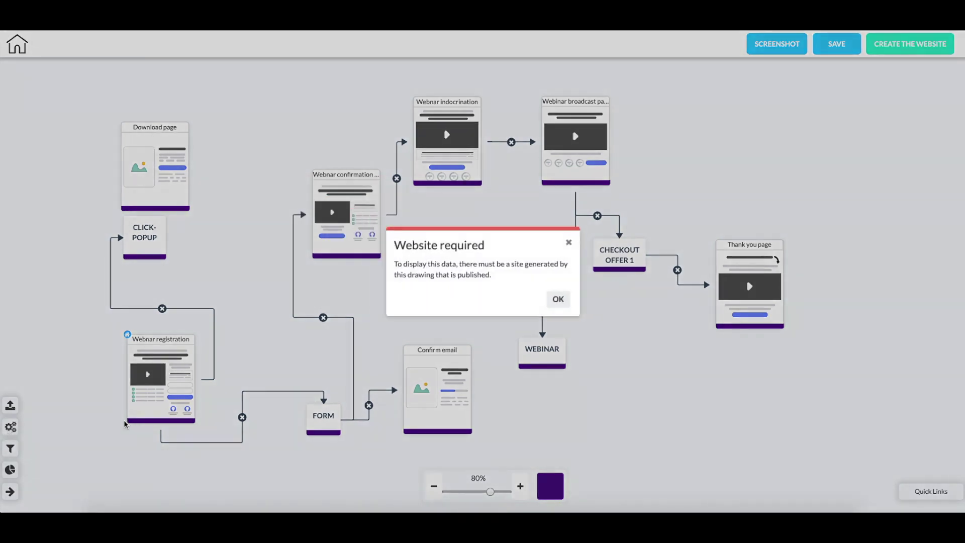
pyautogui.moveTo(491, 274); pyautogui.dragTo(413, 275)
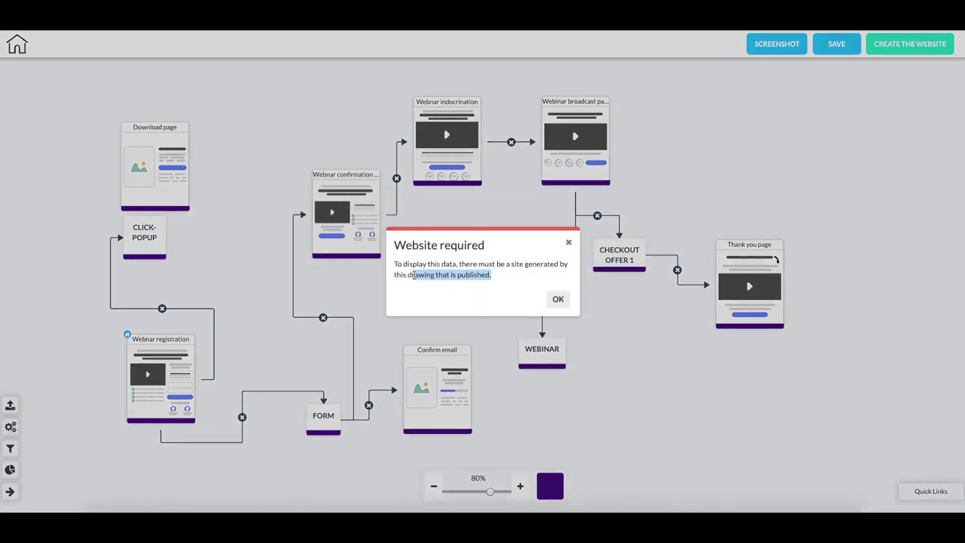
pyautogui.click(535, 278)
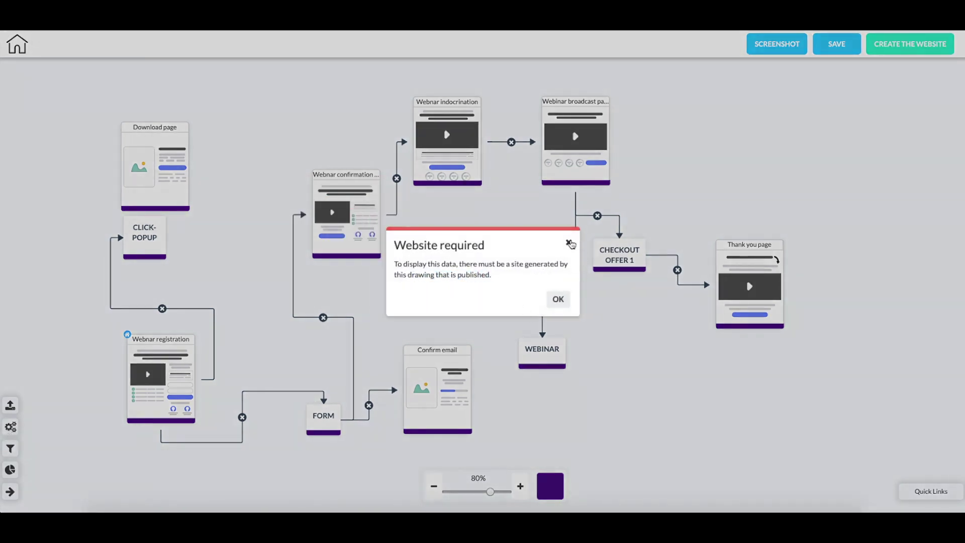
pyautogui.click(571, 243)
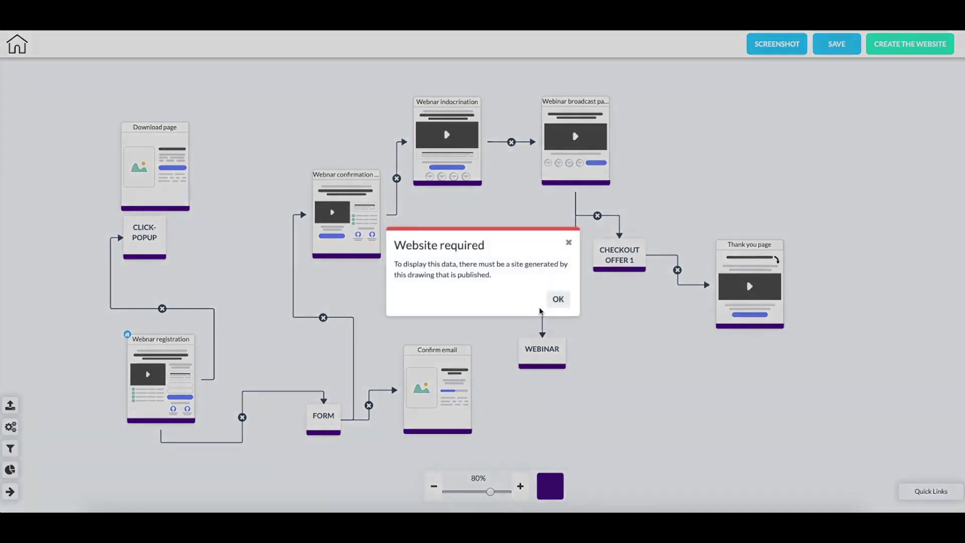
pyautogui.click(557, 299)
pyautogui.click(11, 469)
pyautogui.click(558, 299)
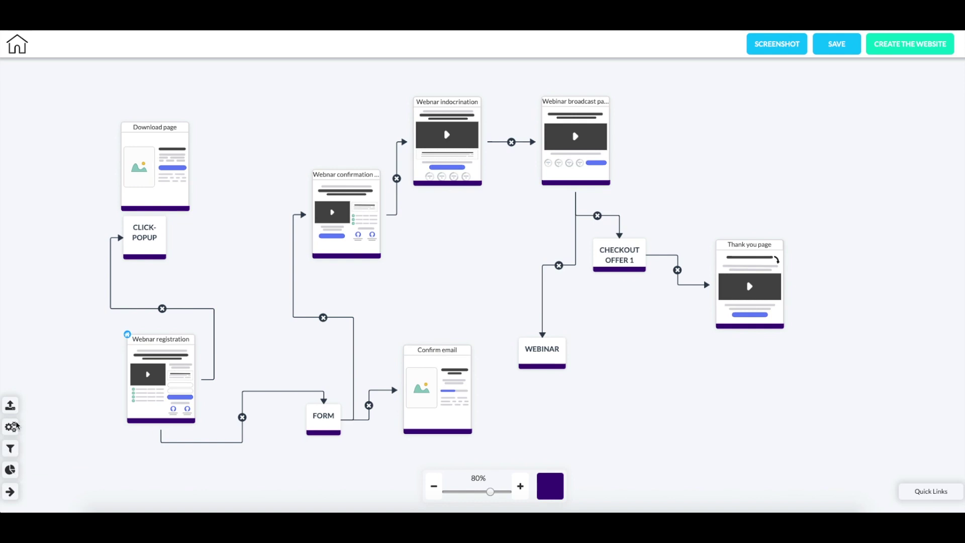
pyautogui.scroll(1, 64, 374)
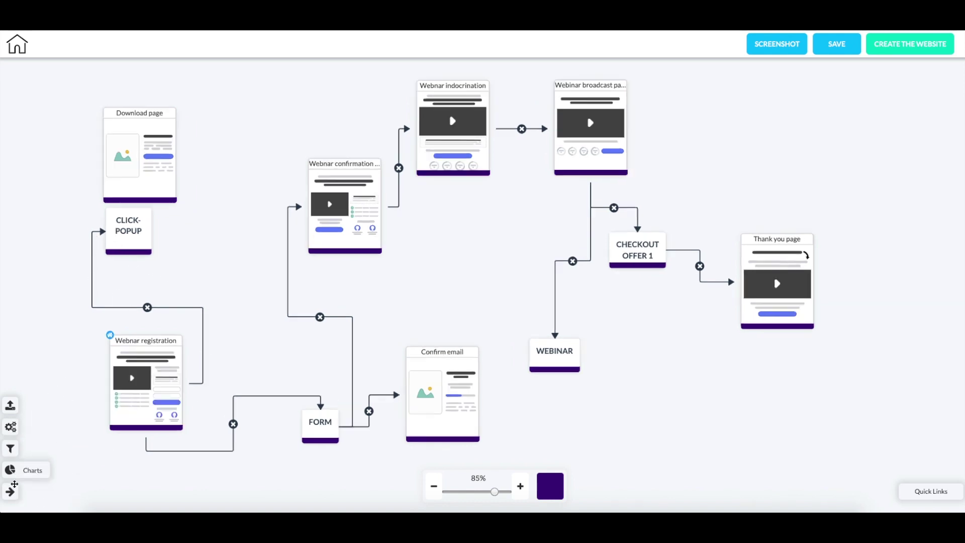
# Configure the funnel's connector lines as Curve Line in dark green, with a larger width and more rounding.
pyautogui.click(10, 491)
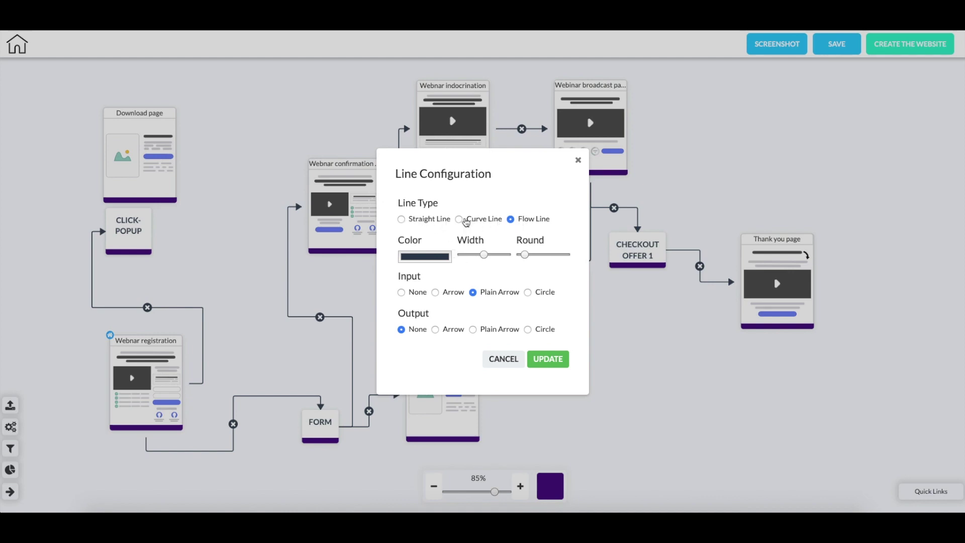
pyautogui.click(460, 220)
pyautogui.click(430, 259)
pyautogui.click(400, 372)
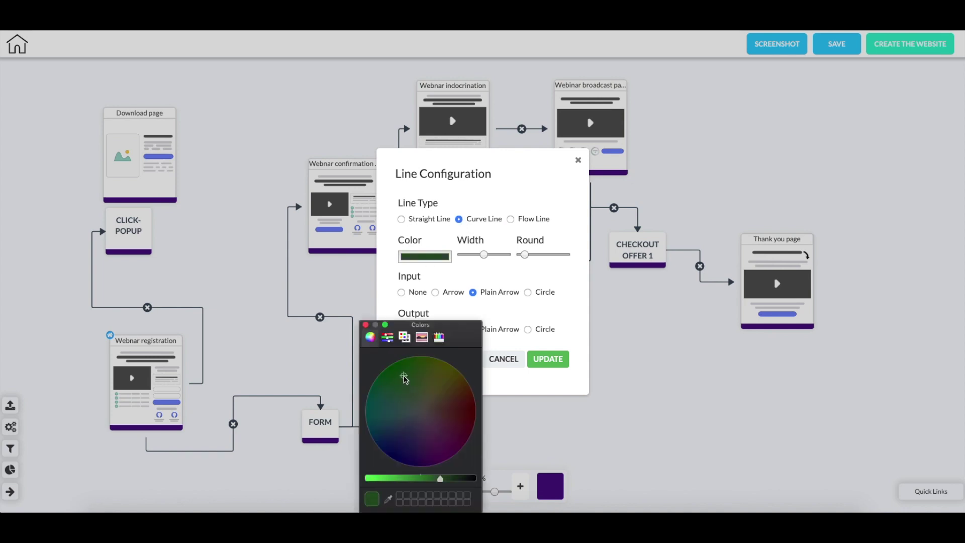
pyautogui.click(366, 325)
pyautogui.moveTo(485, 257); pyautogui.dragTo(533, 257)
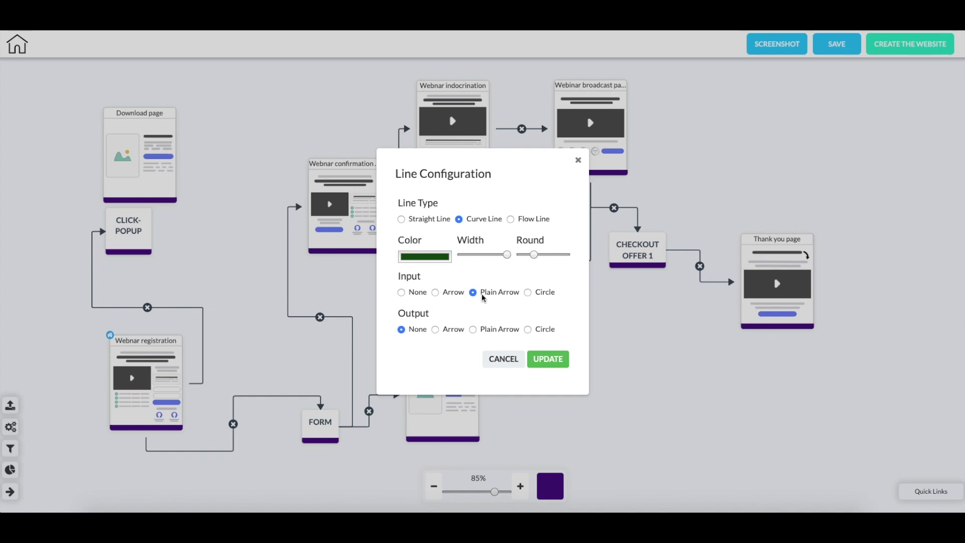
# Set the connector lines' input to Arrow and output to Circle, and update the line configuration.
pyautogui.click(436, 293)
pyautogui.click(528, 330)
pyautogui.click(547, 359)
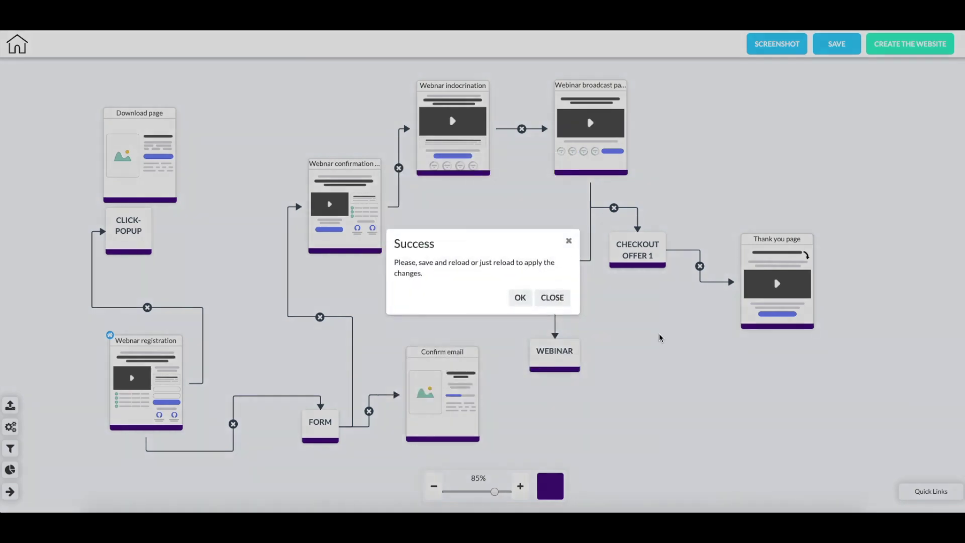
pyautogui.click(520, 298)
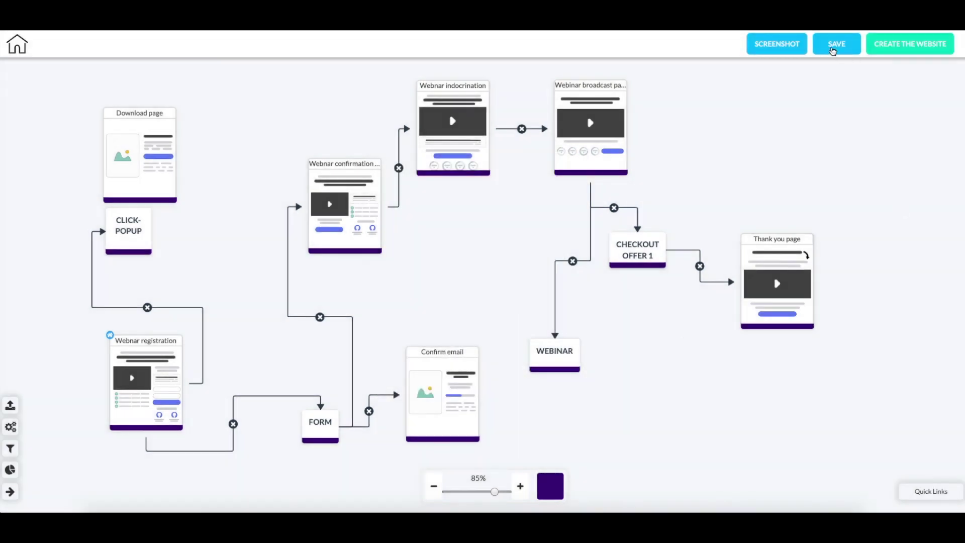
# Save the funnel, return to the funnel list, and reopen the same funnel to apply the line changes.
pyautogui.click(833, 50)
pyautogui.click(555, 294)
pyautogui.click(15, 47)
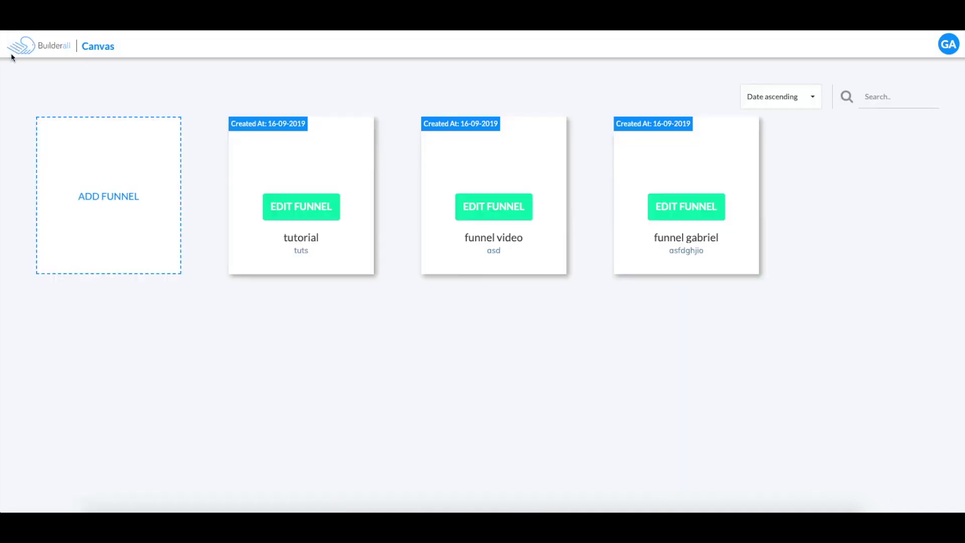
pyautogui.click(686, 206)
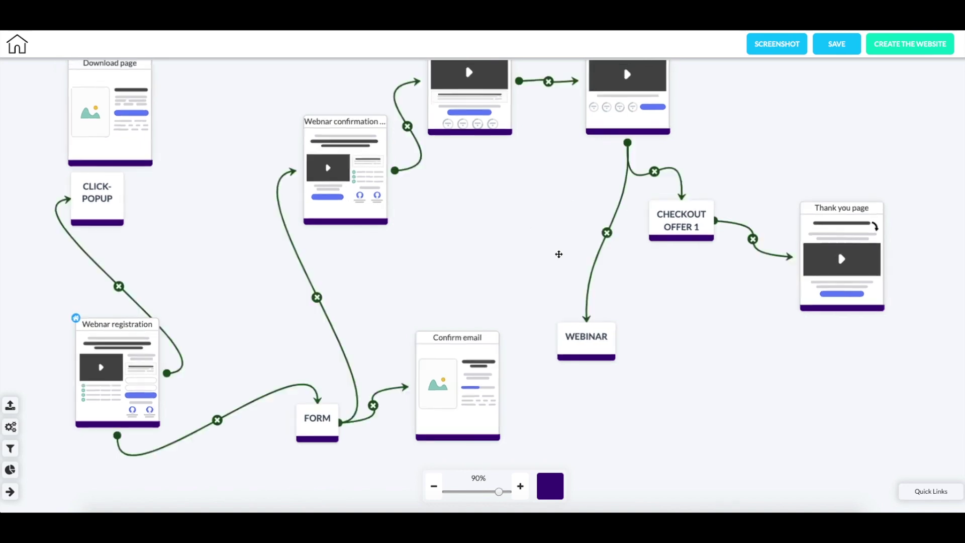
pyautogui.moveTo(504, 242); pyautogui.dragTo(516, 254)
pyautogui.scroll(-3, 516, 254)
pyautogui.scroll(2, 516, 255)
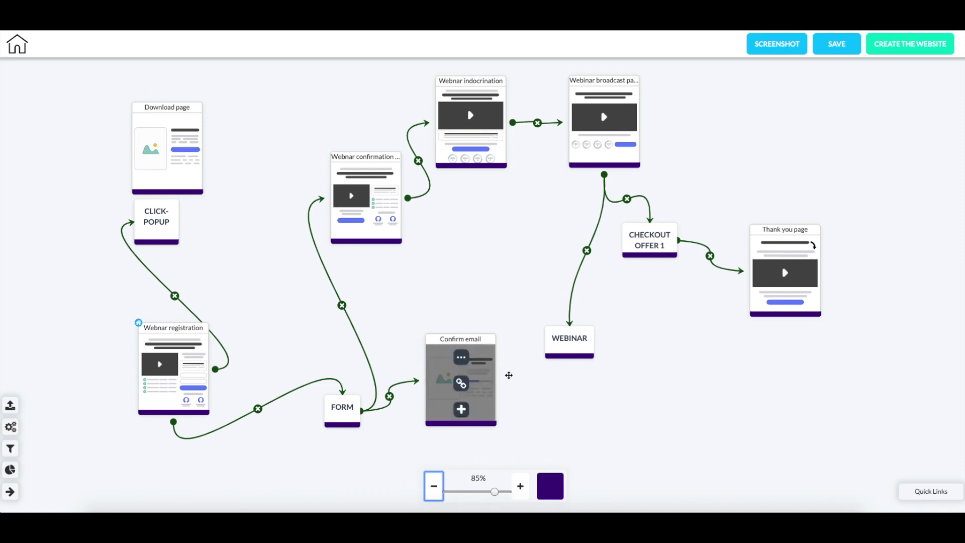
# Review the CHECKOUT OFFER 1 settings, including title, price and the Success and Downsell next pages.
pyautogui.click(648, 240)
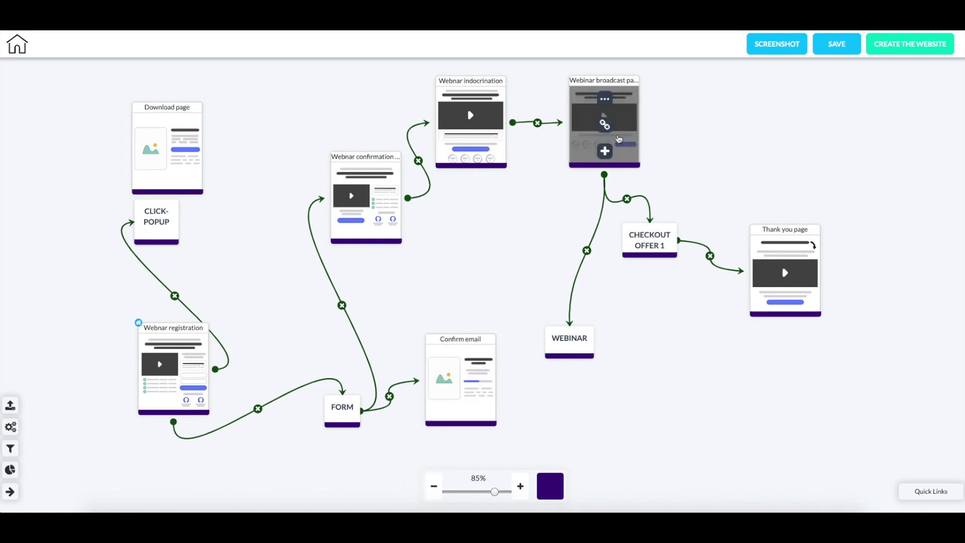
pyautogui.moveTo(661, 235)
pyautogui.click(684, 276)
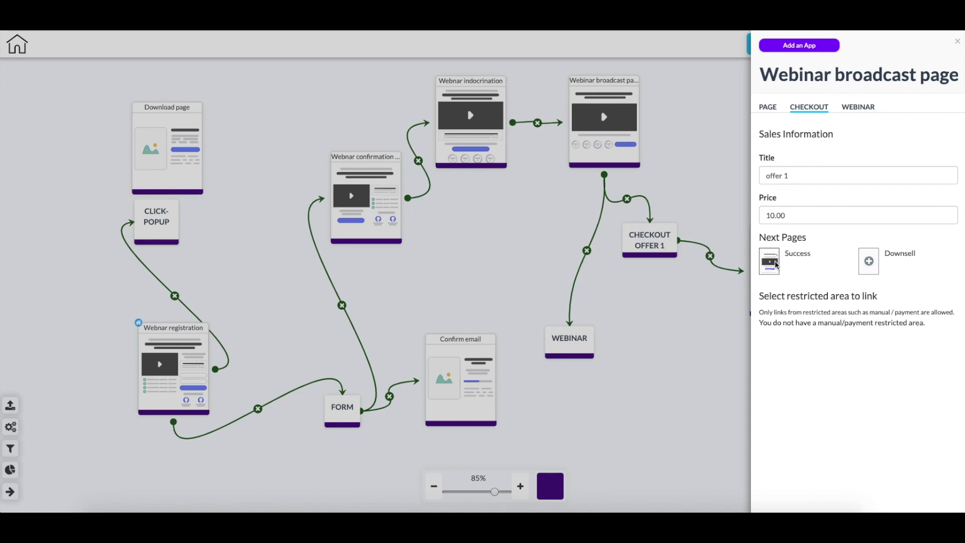
pyautogui.click(719, 211)
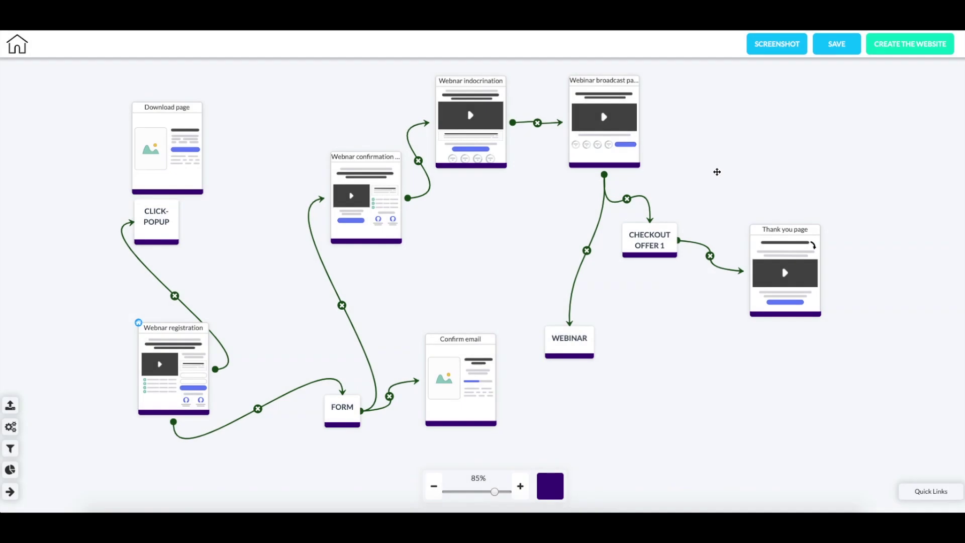
# Review the WEBINAR app's ID and Secret fields without filling them in.
pyautogui.moveTo(717, 167); pyautogui.dragTo(648, 205)
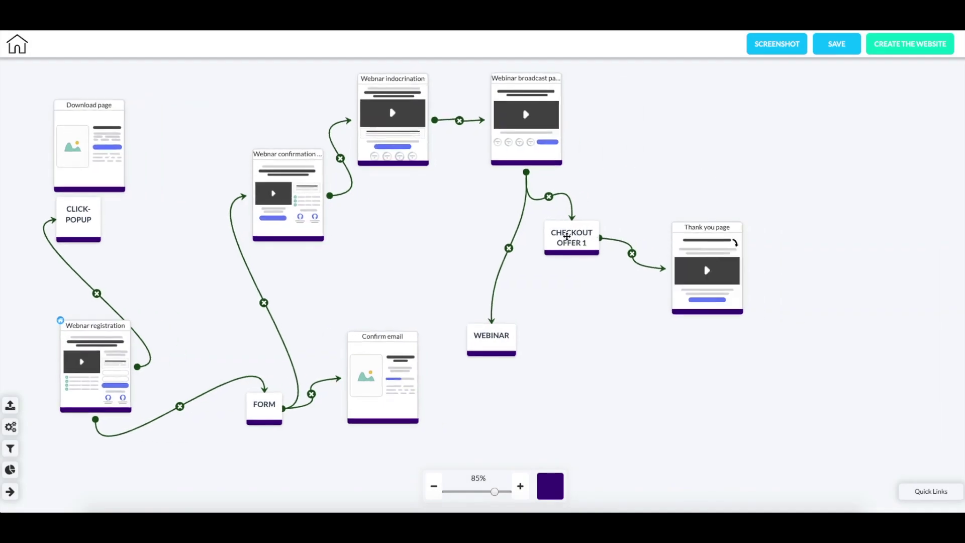
pyautogui.moveTo(676, 258)
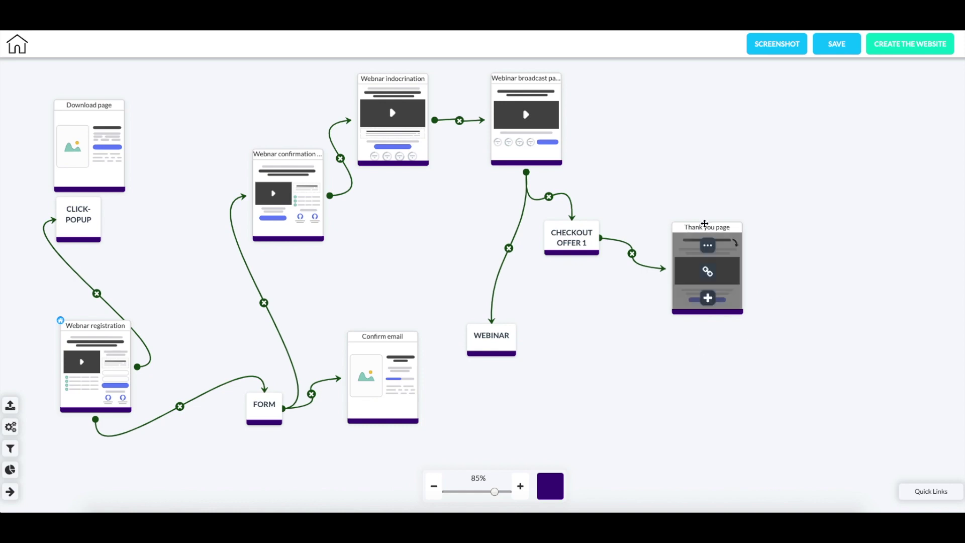
pyautogui.click(493, 336)
pyautogui.click(523, 373)
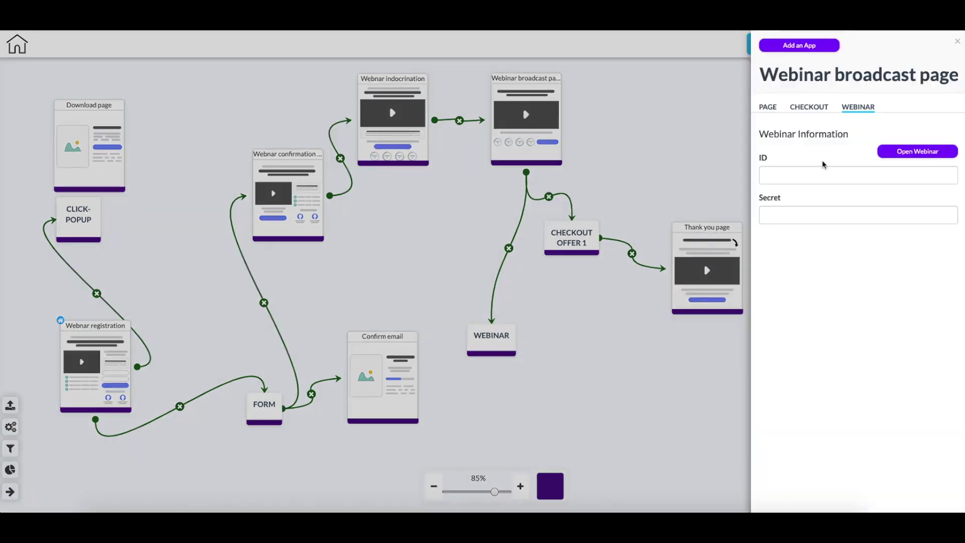
pyautogui.click(782, 173)
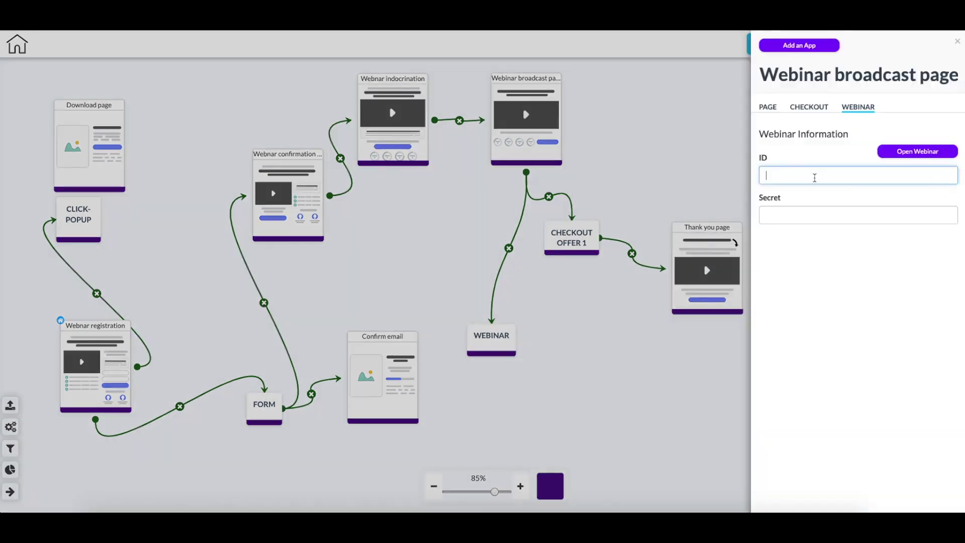
pyautogui.click(830, 209)
pyautogui.click(796, 171)
pyautogui.click(955, 44)
# Reposition the Webinar broadcast, Webnar indocrination and Webnar confirmation pages on the canvas, placing the latter two lower.
pyautogui.moveTo(586, 137)
pyautogui.mouseDown()
pyautogui.moveTo(719, 125)
pyautogui.moveTo(572, 134)
pyautogui.mouseUp()
pyautogui.moveTo(429, 125); pyautogui.dragTo(417, 99)
pyautogui.moveTo(358, 233); pyautogui.dragTo(326, 293)
pyautogui.moveTo(385, 108); pyautogui.dragTo(332, 164)
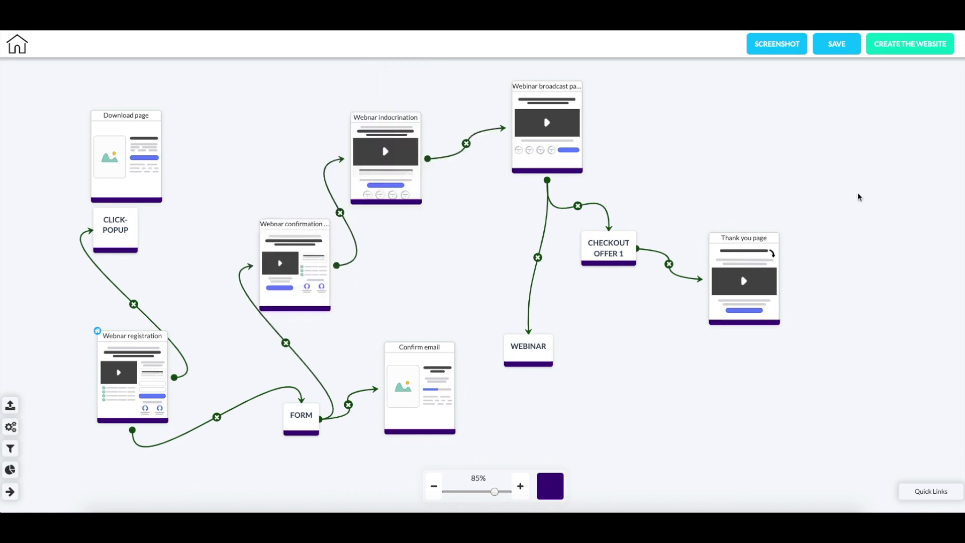
# Generate the website from the funnel, entering a website name, and access the generated site.
pyautogui.click(915, 44)
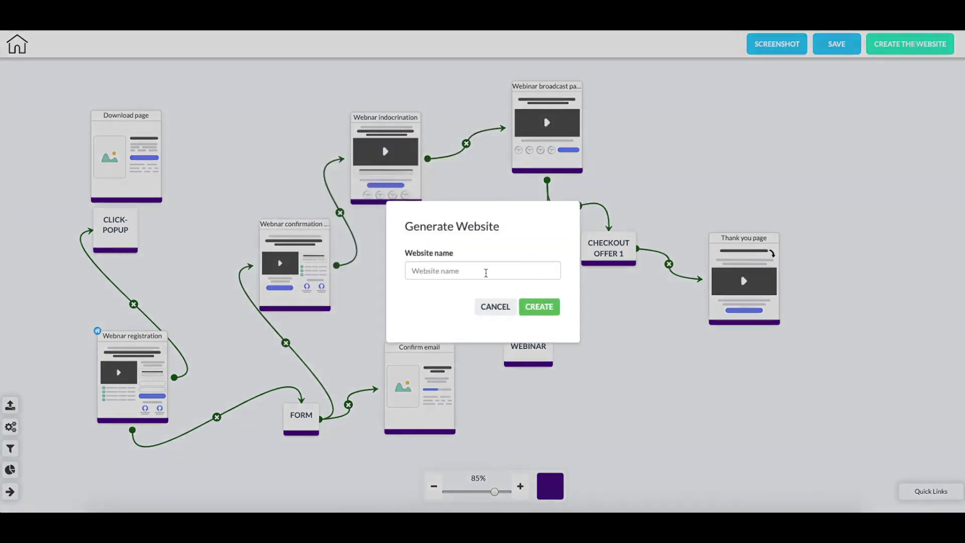
pyautogui.click(486, 273)
pyautogui.write('funnelgabrieltew')
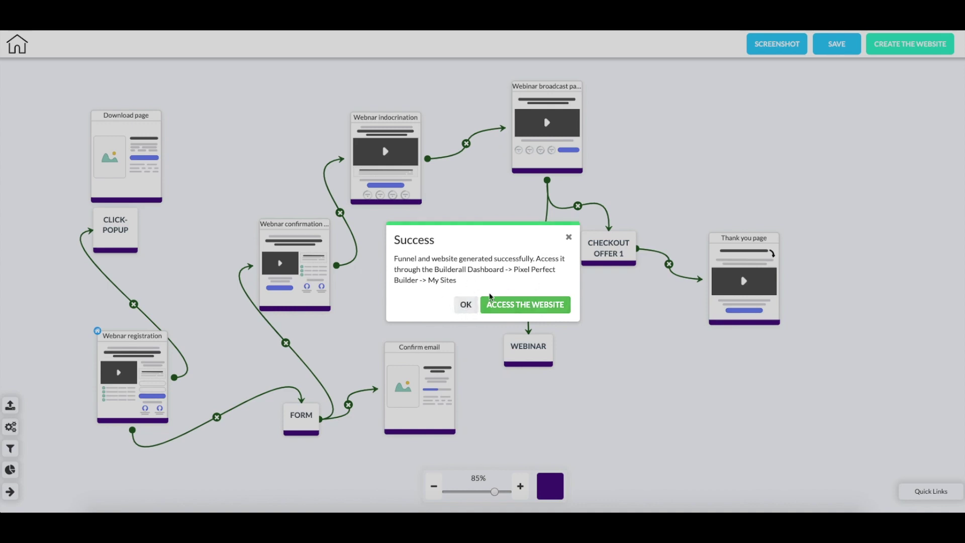
pyautogui.click(533, 310)
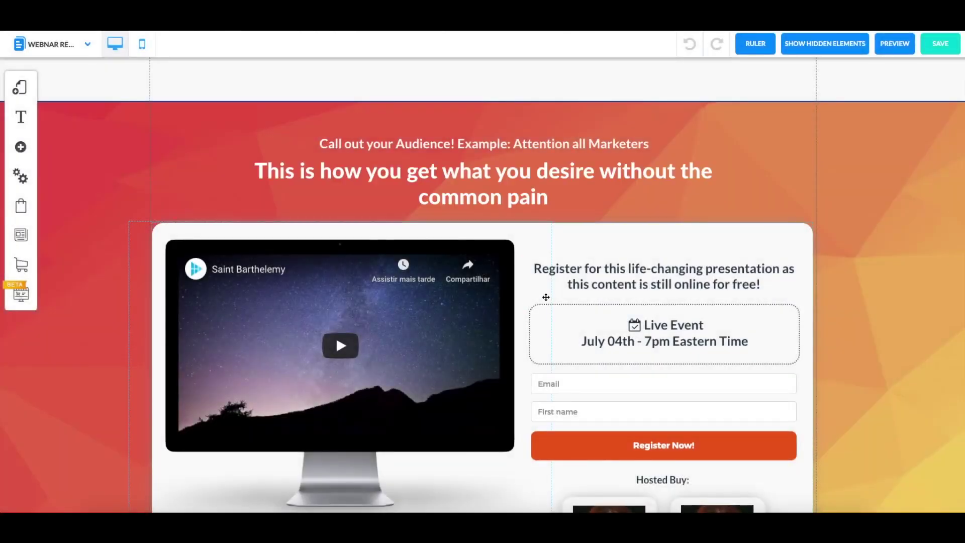
# Examine the generated Webnar registration page, including its headline, video, Live Event box, form and host sections.
pyautogui.scroll(-3, 582, 287)
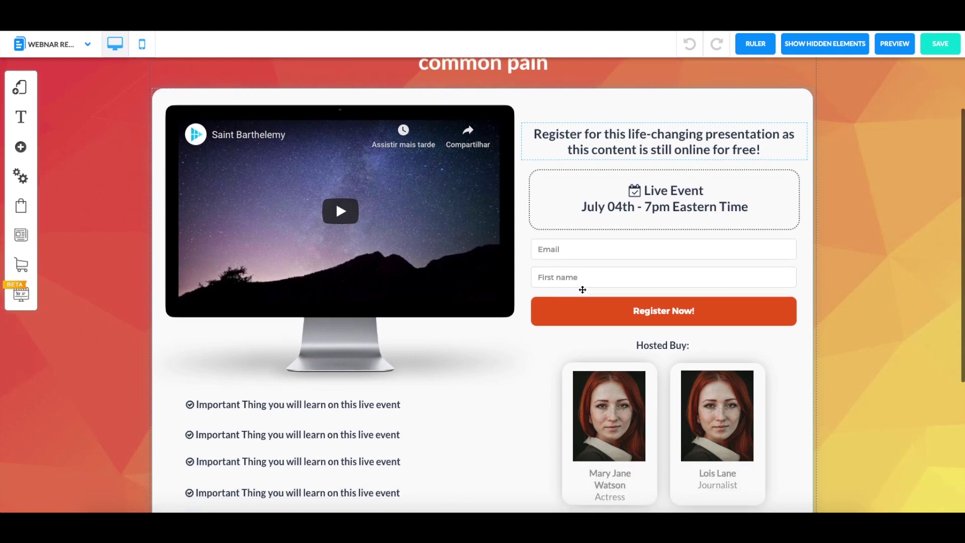
pyautogui.scroll(2, 578, 287)
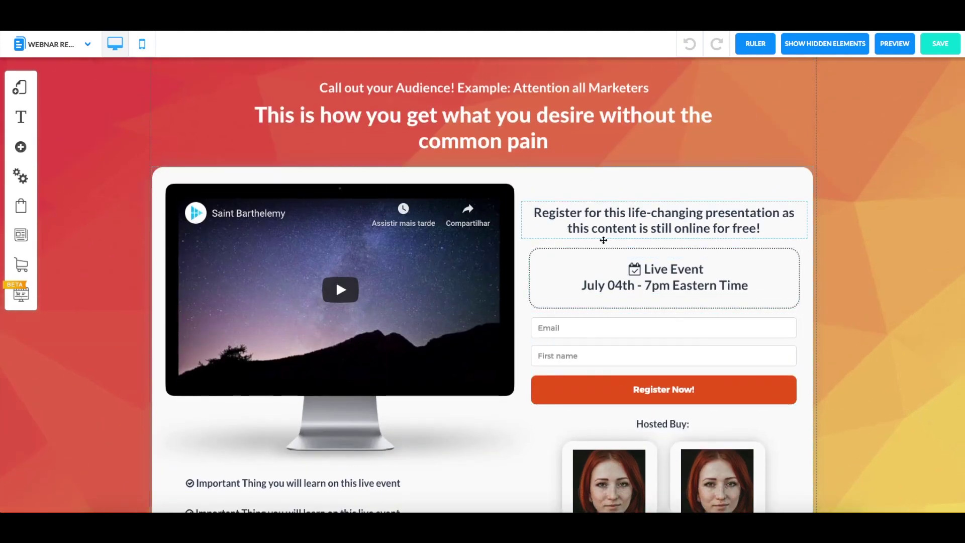
pyautogui.scroll(-1, 658, 244)
pyautogui.click(658, 243)
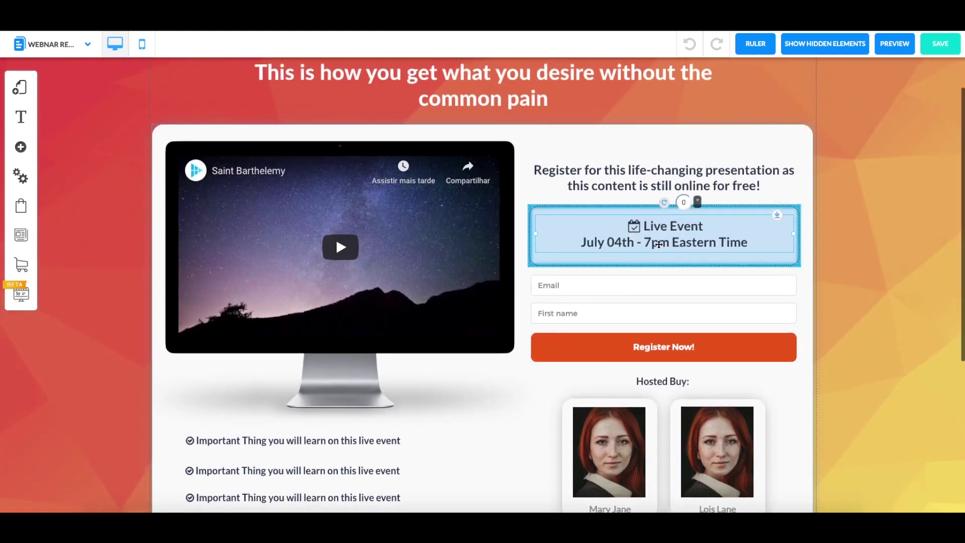
pyautogui.scroll(-1, 561, 326)
pyautogui.scroll(-6, 562, 326)
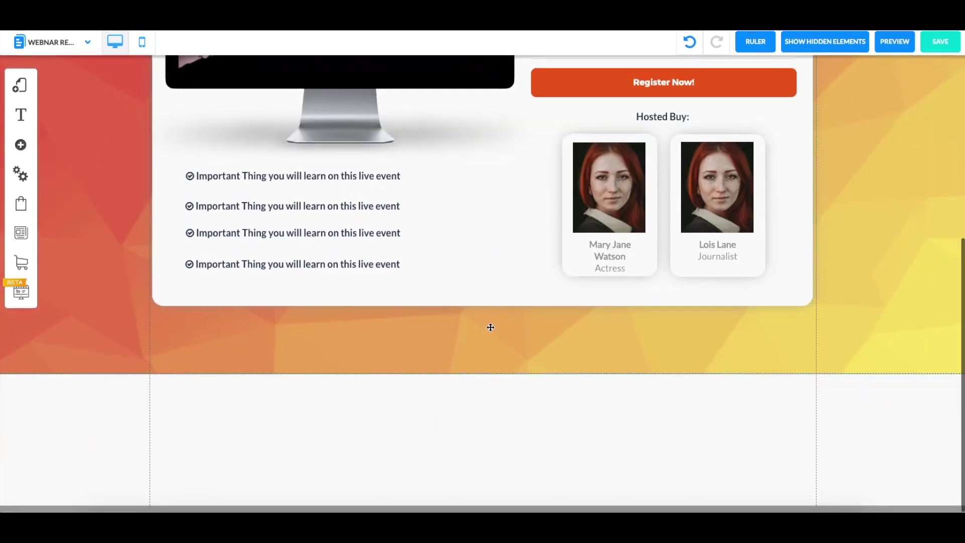
pyautogui.scroll(9, 489, 327)
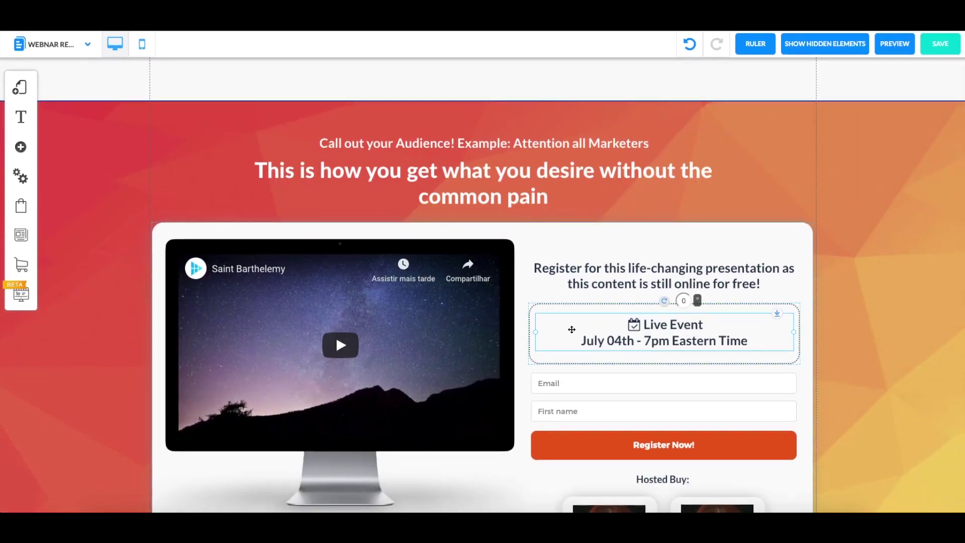
pyautogui.scroll(-5, 531, 310)
pyautogui.scroll(3, 531, 310)
pyautogui.scroll(-1, 531, 310)
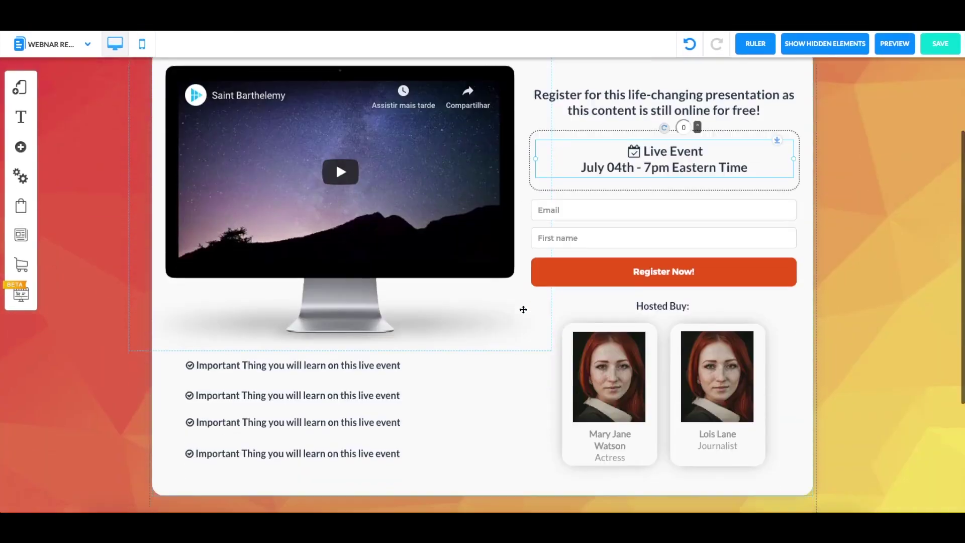
pyautogui.scroll(4, 531, 310)
# List the Default Layout's pages and view the Confirm email and Webnar confirmation pages.
pyautogui.click(19, 87)
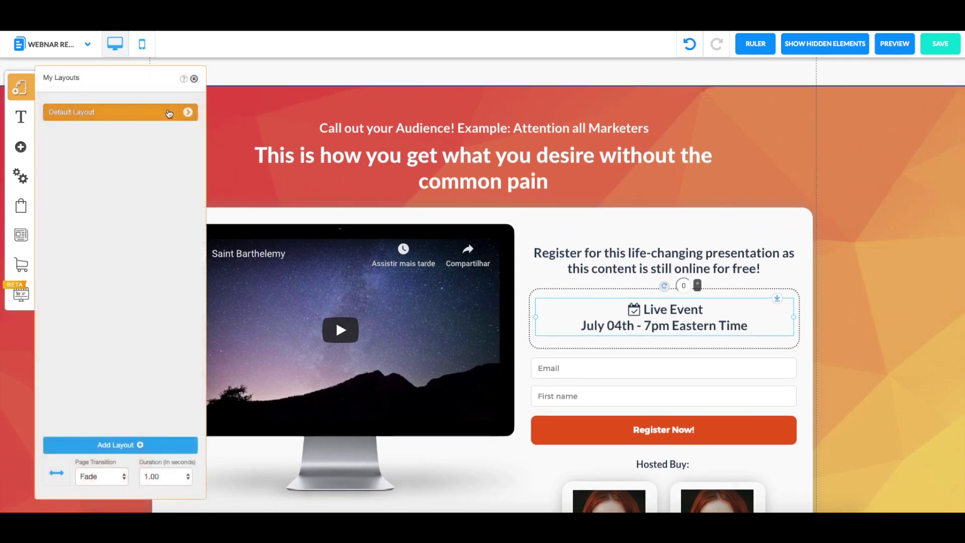
pyautogui.click(145, 112)
pyautogui.click(118, 221)
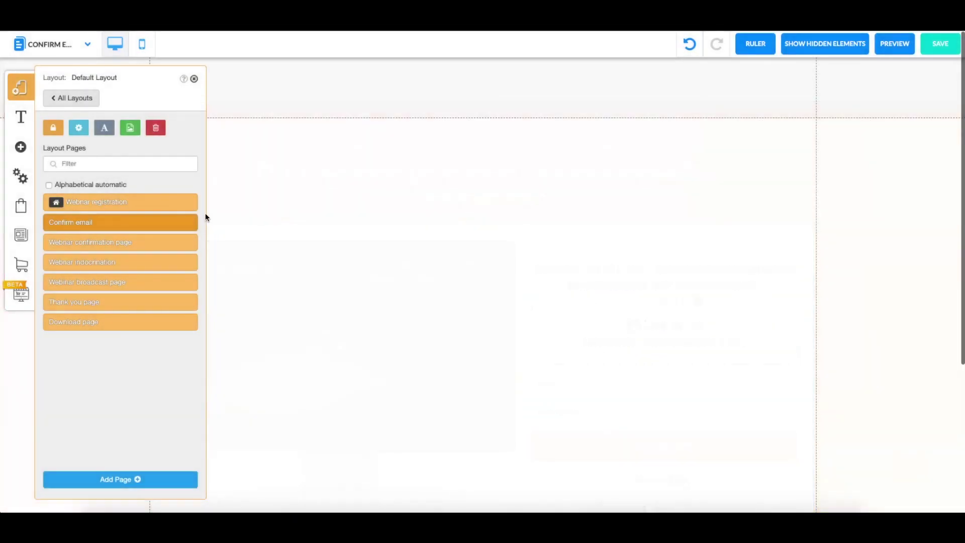
pyautogui.click(105, 243)
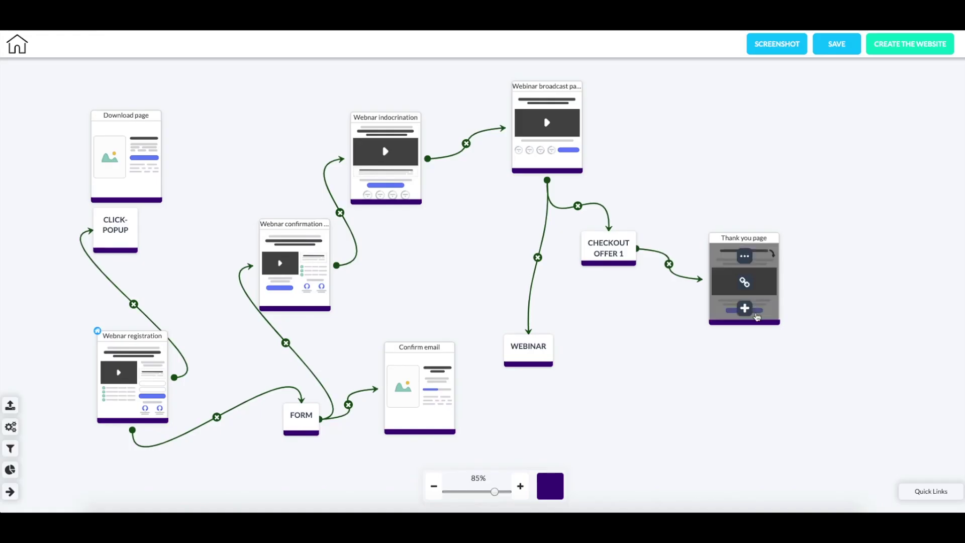
# Back in the funnel canvas, start a new layout from the Thank you page and compare the access types Token, Both and User.
pyautogui.click(743, 256)
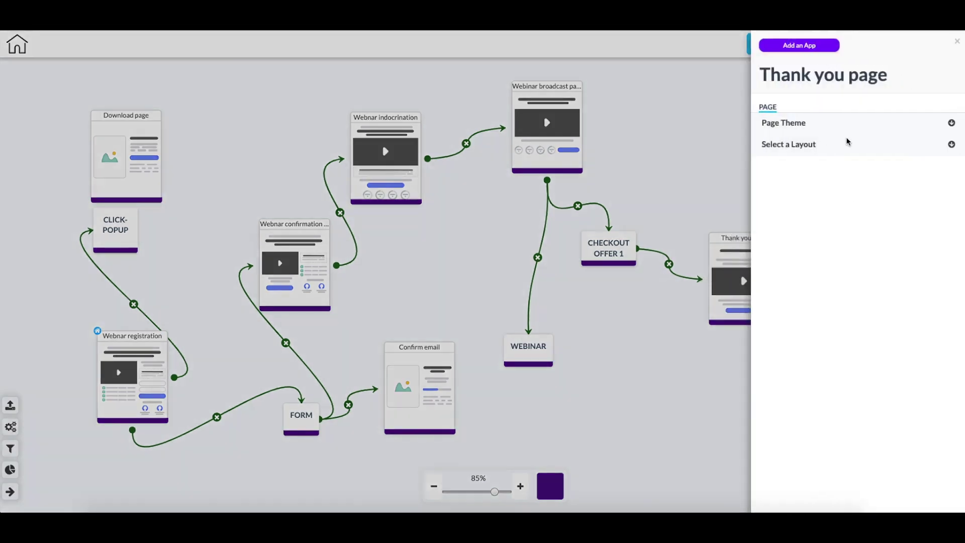
pyautogui.click(951, 145)
pyautogui.click(899, 173)
pyautogui.click(436, 302)
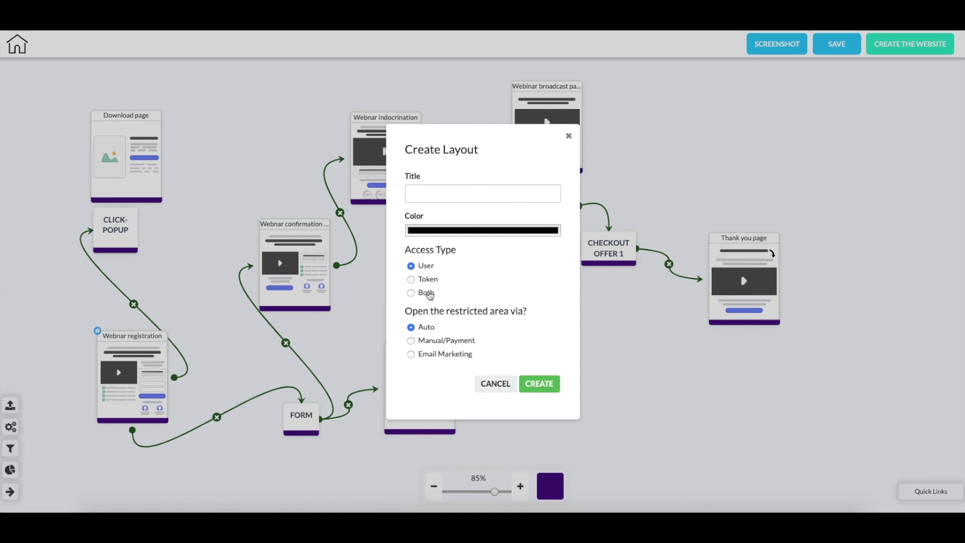
pyautogui.click(411, 278)
pyautogui.click(410, 293)
pyautogui.click(411, 267)
# Choose a bright purple color for the new layout and try to create it with no title.
pyautogui.click(447, 233)
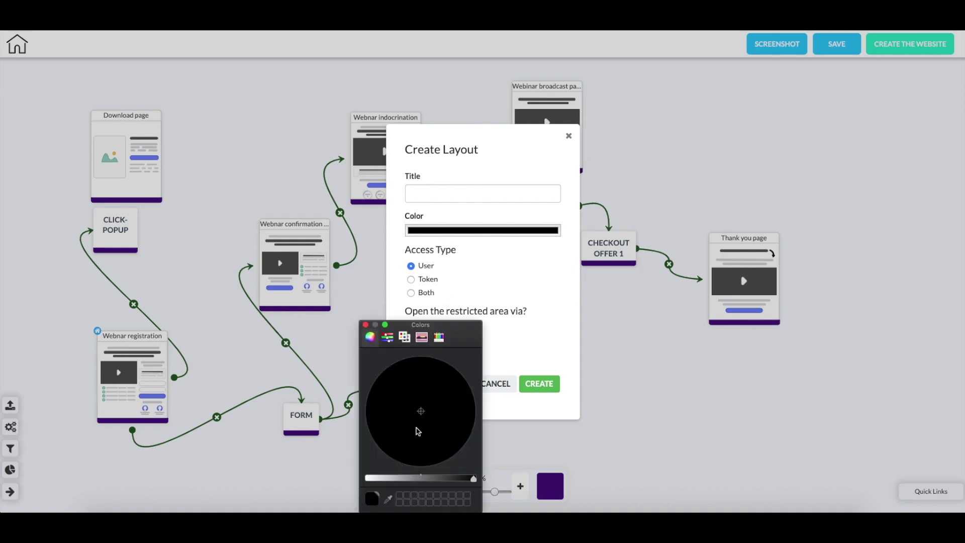
pyautogui.moveTo(429, 483); pyautogui.dragTo(404, 482)
pyautogui.moveTo(403, 415); pyautogui.dragTo(440, 449)
pyautogui.moveTo(404, 479); pyautogui.dragTo(390, 479)
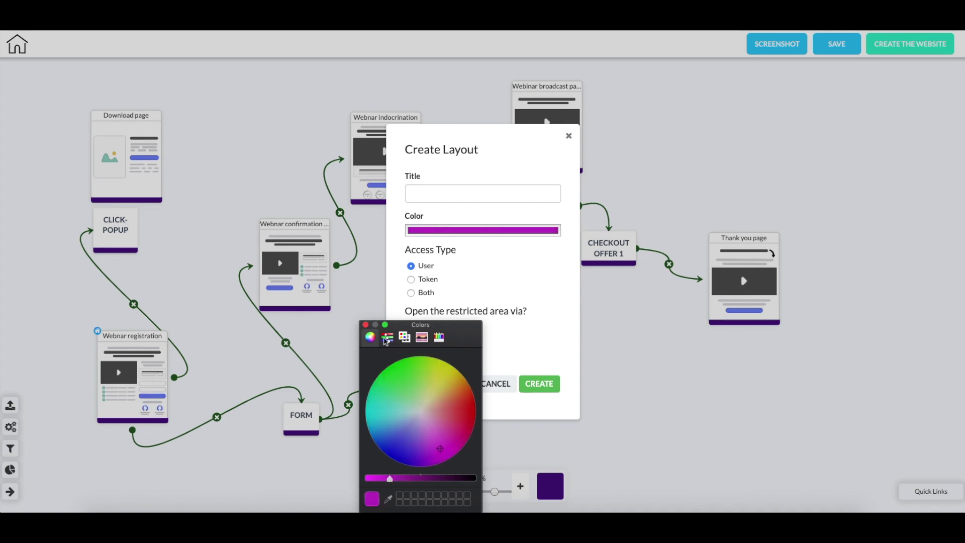
pyautogui.click(366, 324)
pyautogui.click(538, 384)
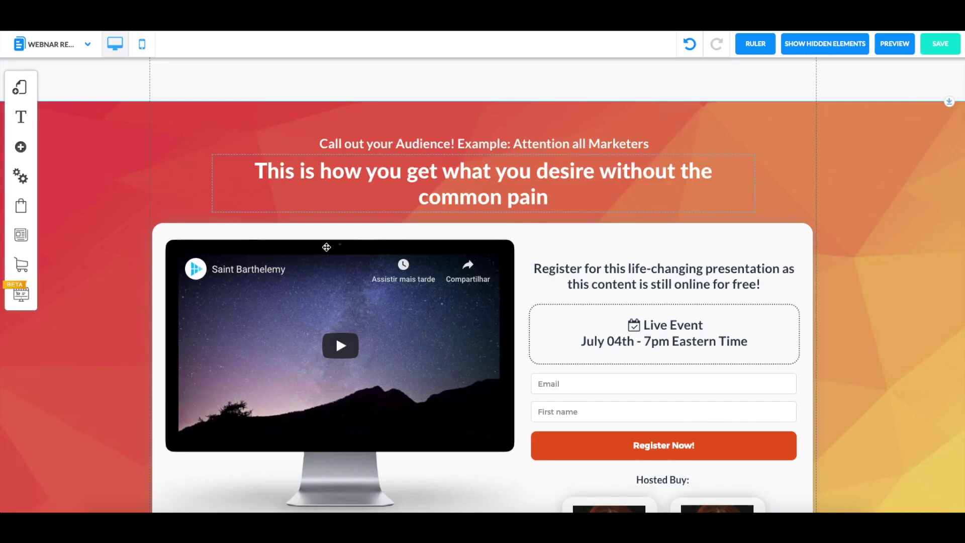
# Open the layouts list in the generated website's editor.
pyautogui.click(15, 90)
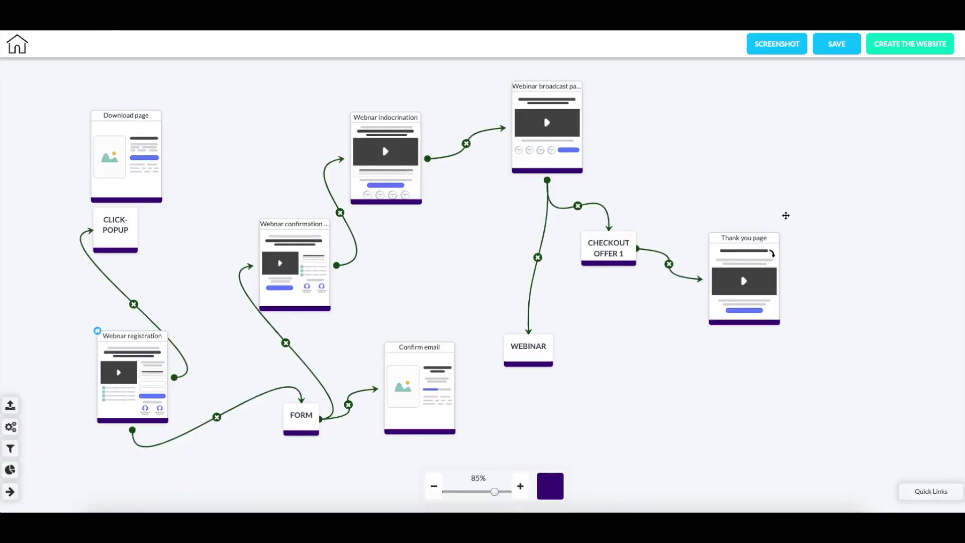